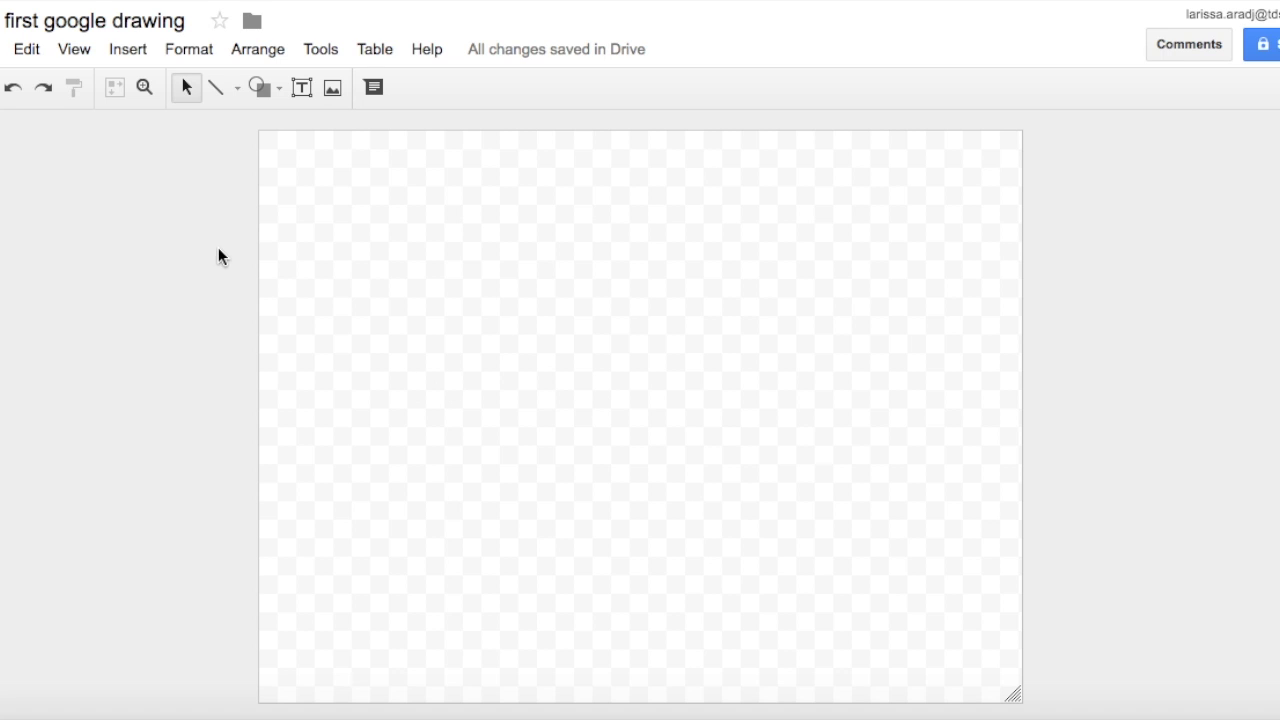
Draw a tall rounded rectangle and drag it to the centre of the canvas
click(277, 93)
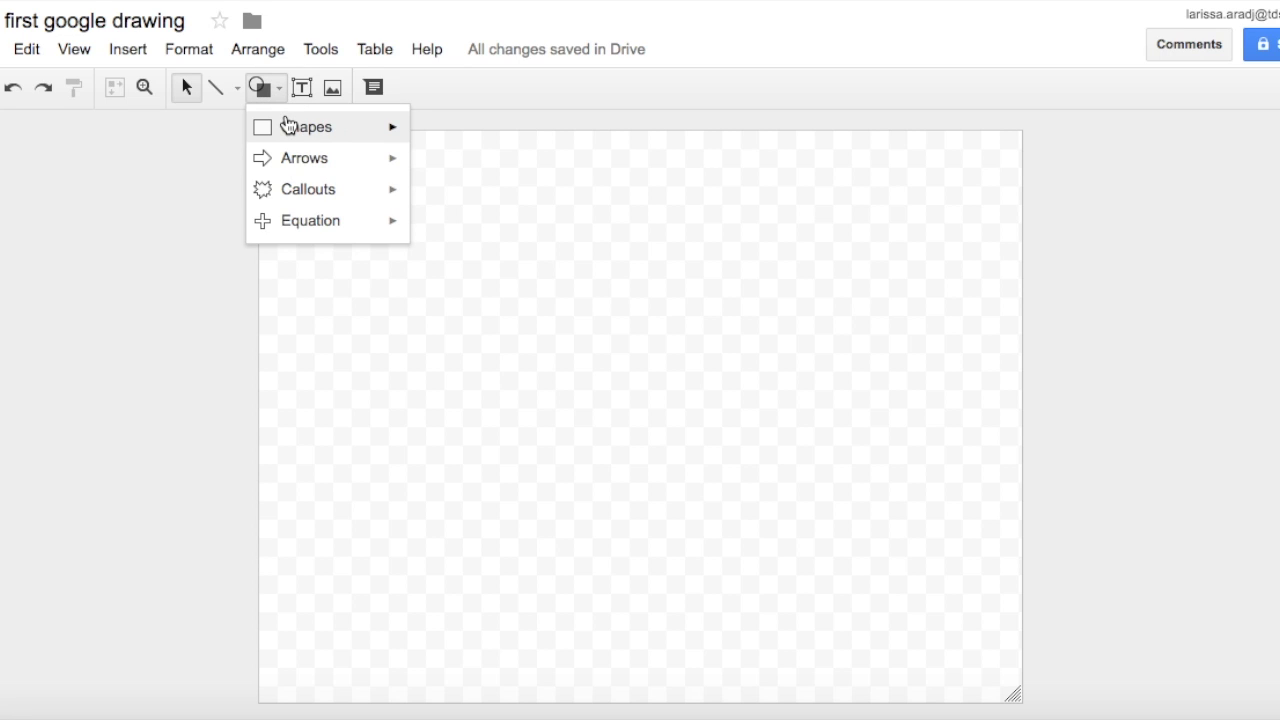
mouse_move(287, 123)
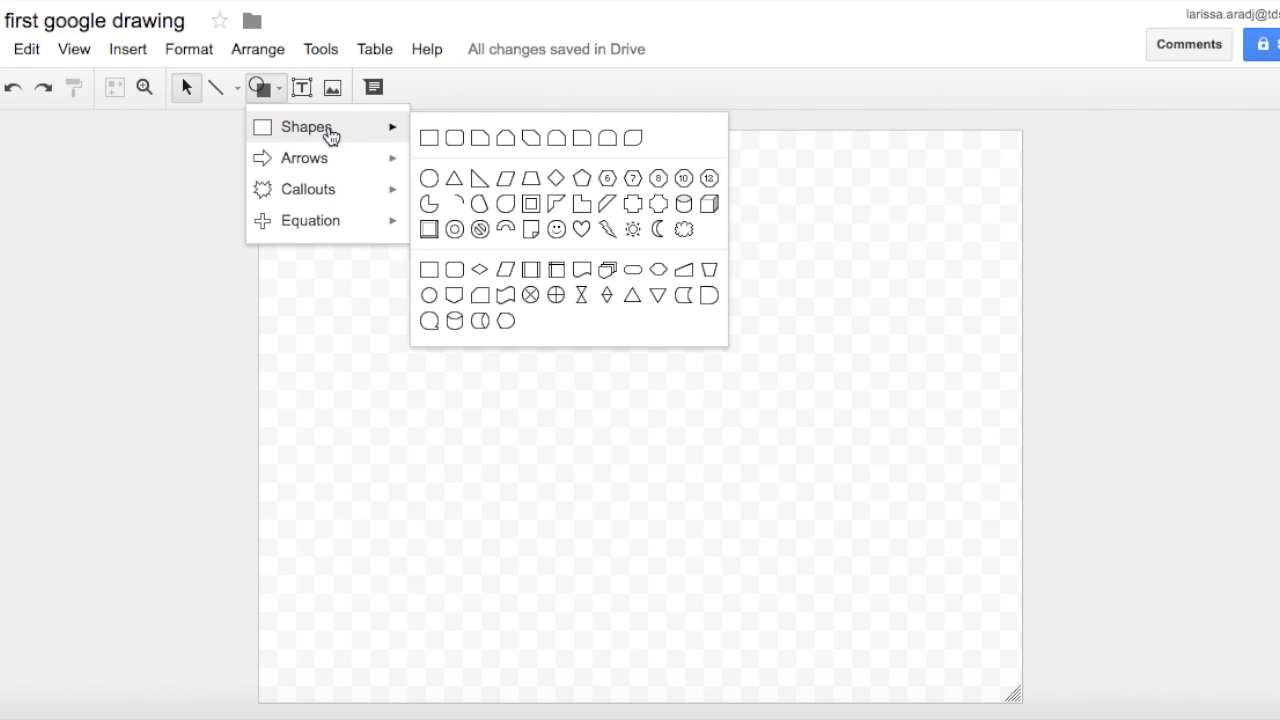
click(455, 145)
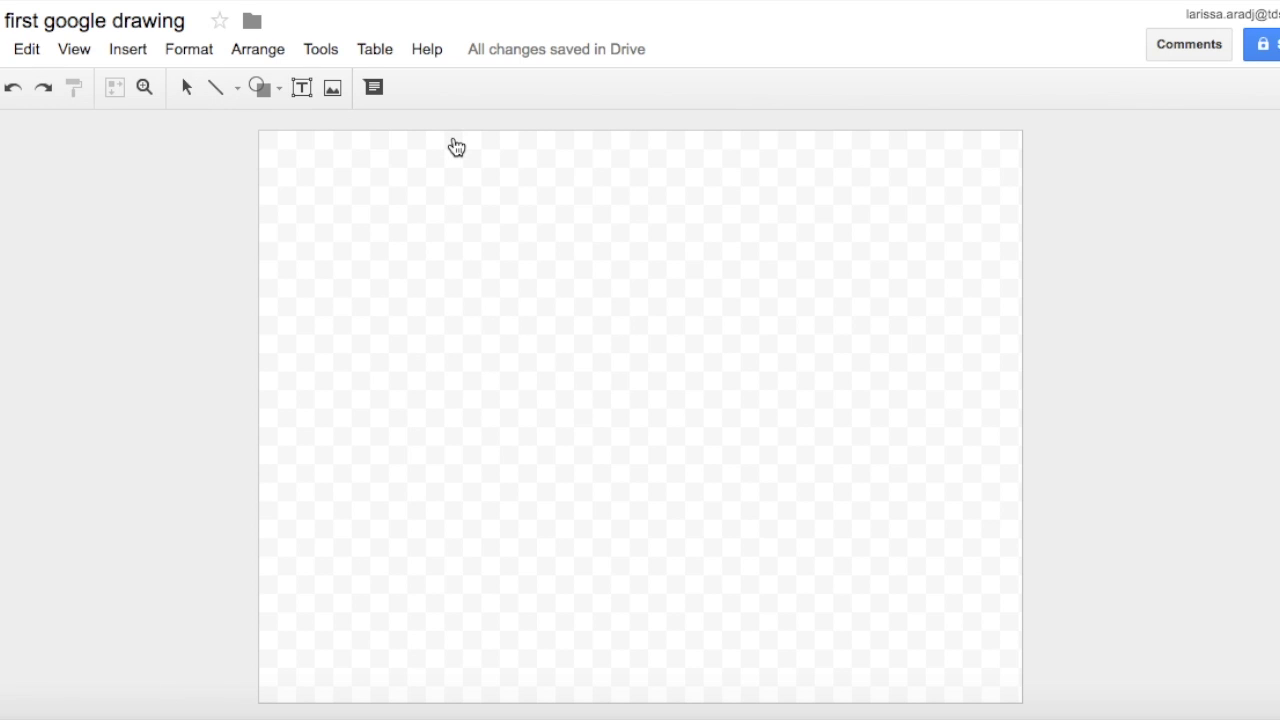
mouse_move(437, 177)
mouse_down()
mouse_move(603, 394)
mouse_move(728, 520)
mouse_move(738, 686)
mouse_up()
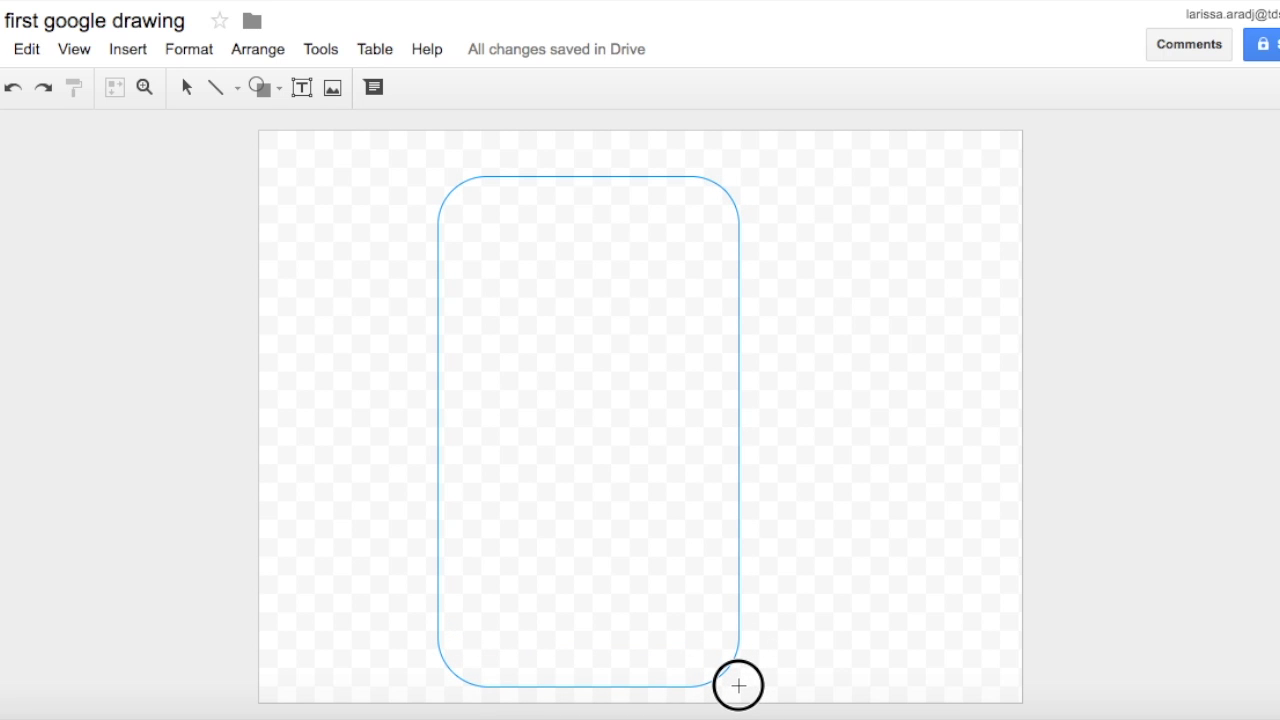
drag(738, 686, 737, 684)
drag(634, 560, 674, 539)
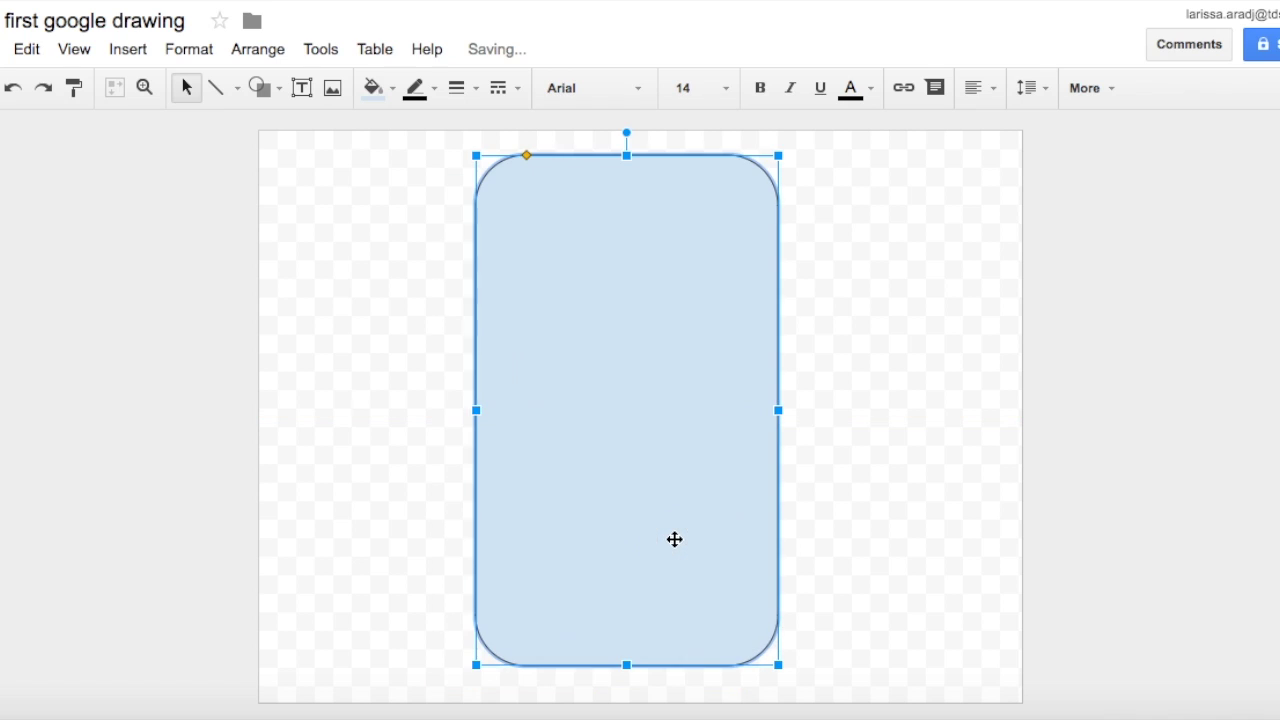
Change the rounded rectangle's fill to dark grey, then deselect it
click(390, 95)
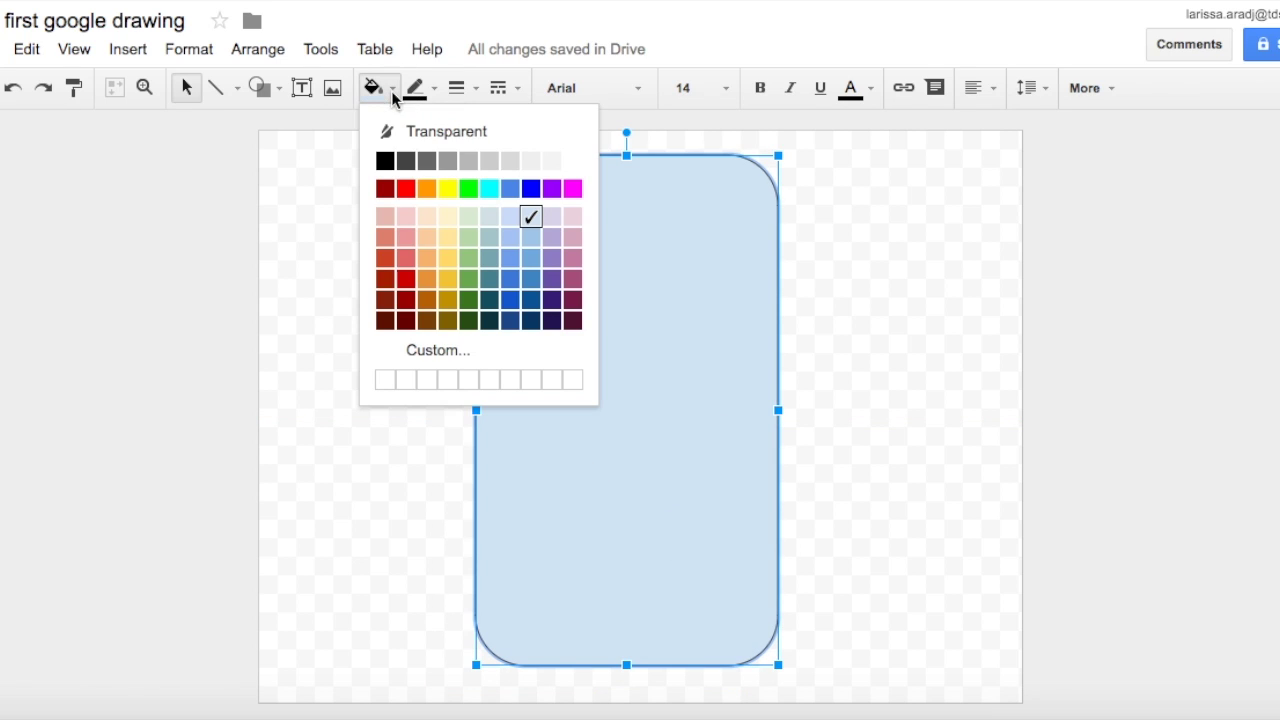
click(424, 163)
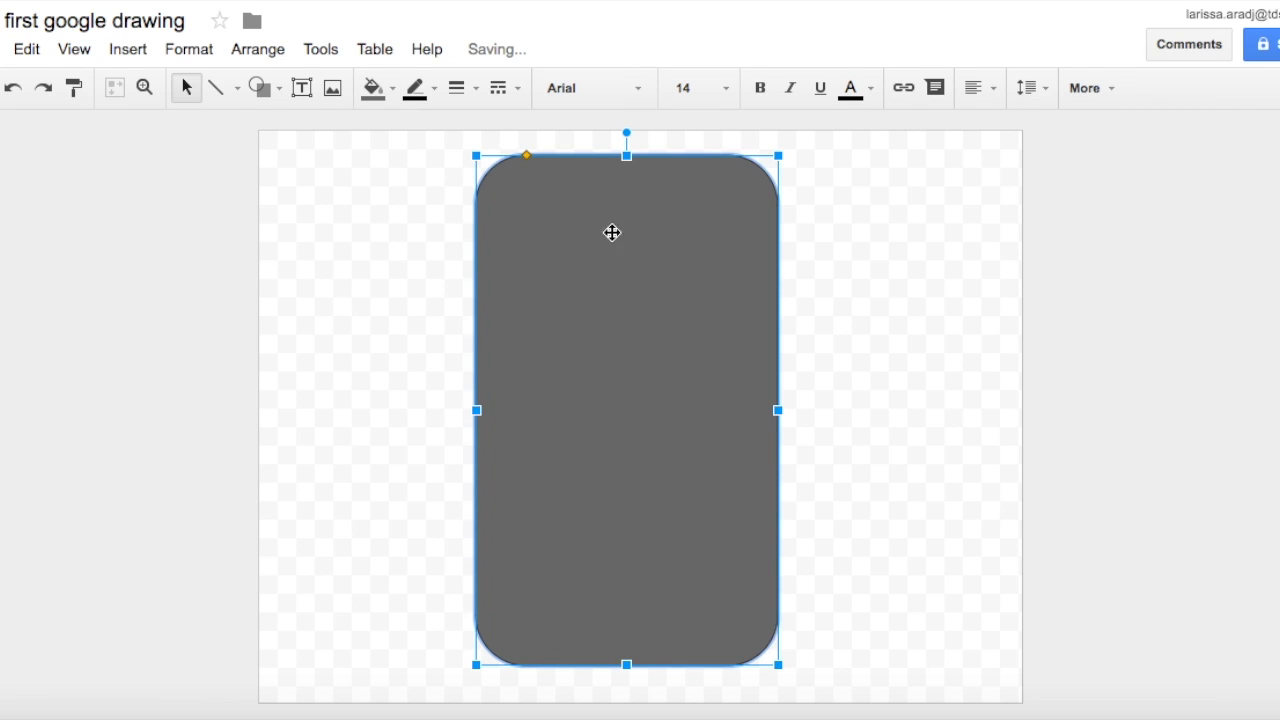
click(402, 218)
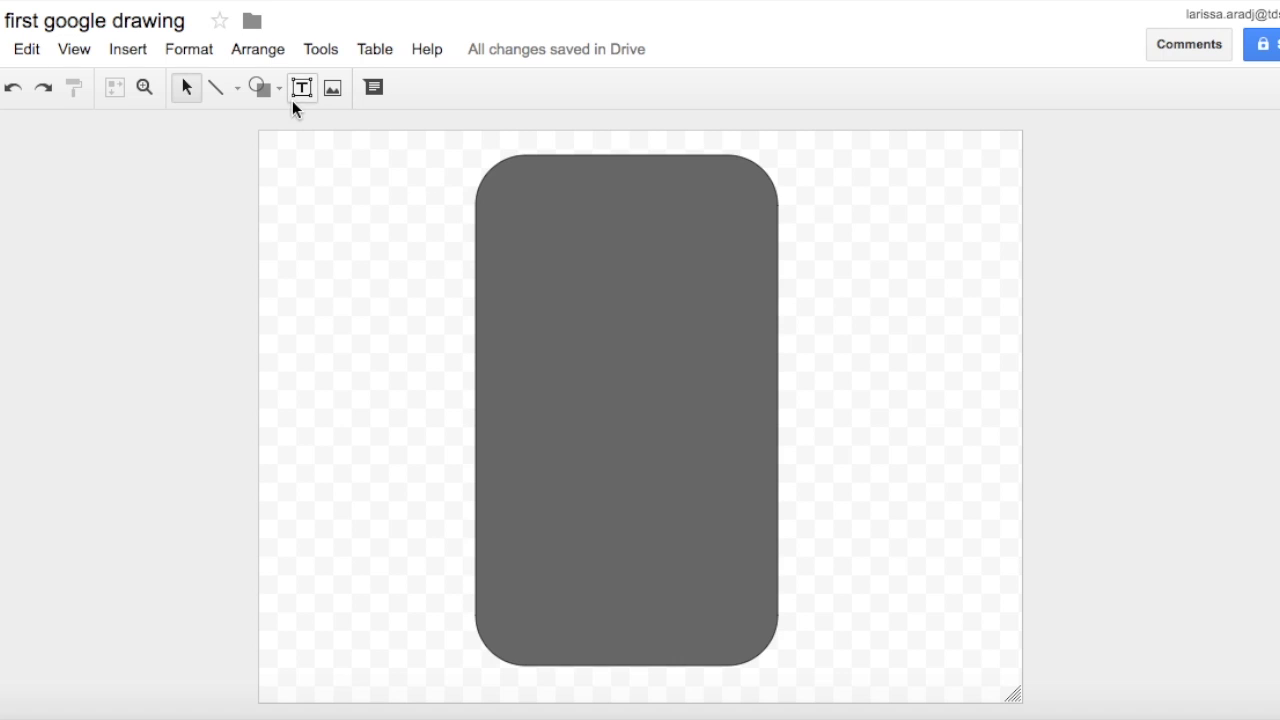
Draw a plain light-blue rectangle inside the grey body as the screen
click(262, 88)
mouse_move(311, 140)
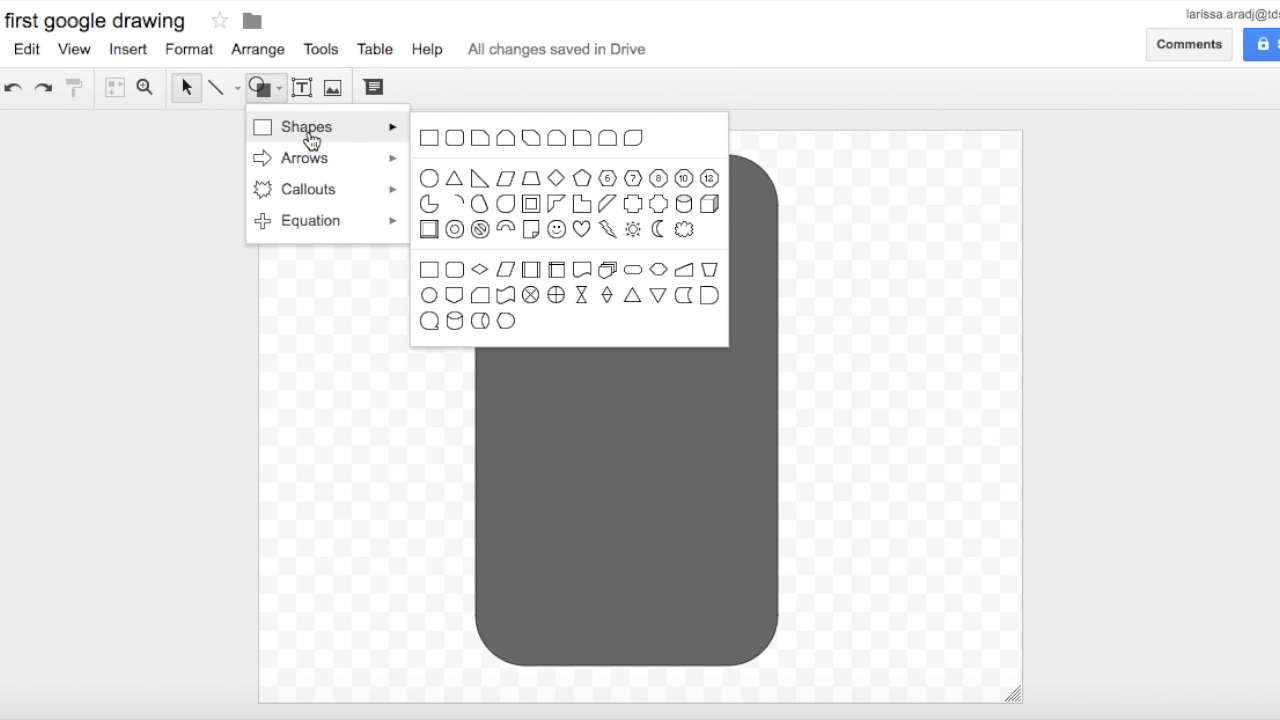
click(429, 146)
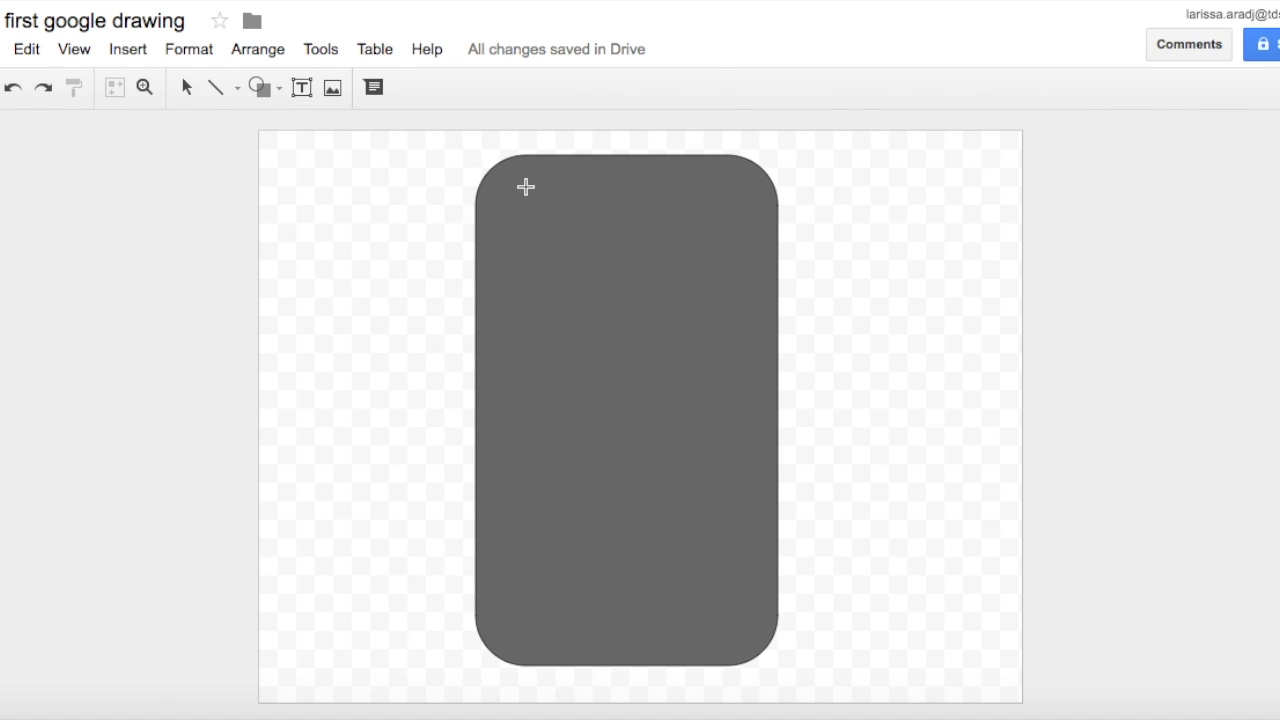
drag(508, 203, 720, 586)
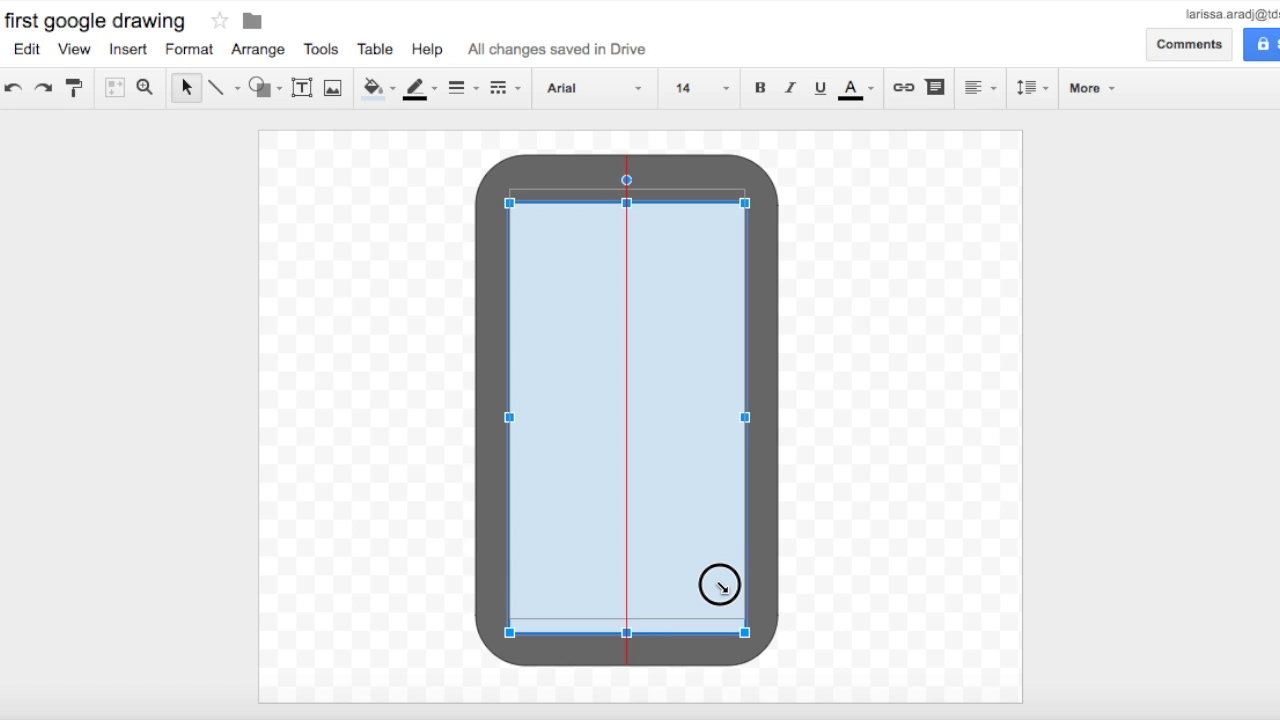
drag(720, 586, 721, 586)
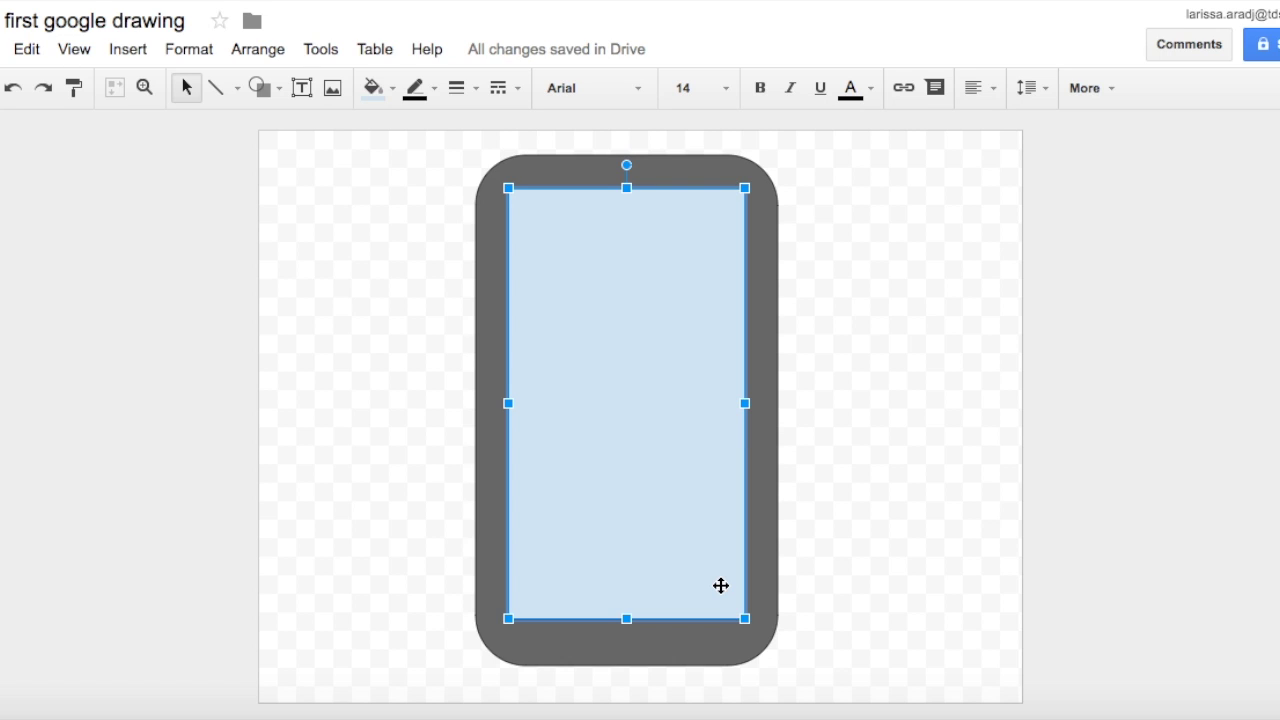
Nudge the screen rectangle with the arrow keys until it is centred in the body
key(Down)
key(Down)
key(Right)
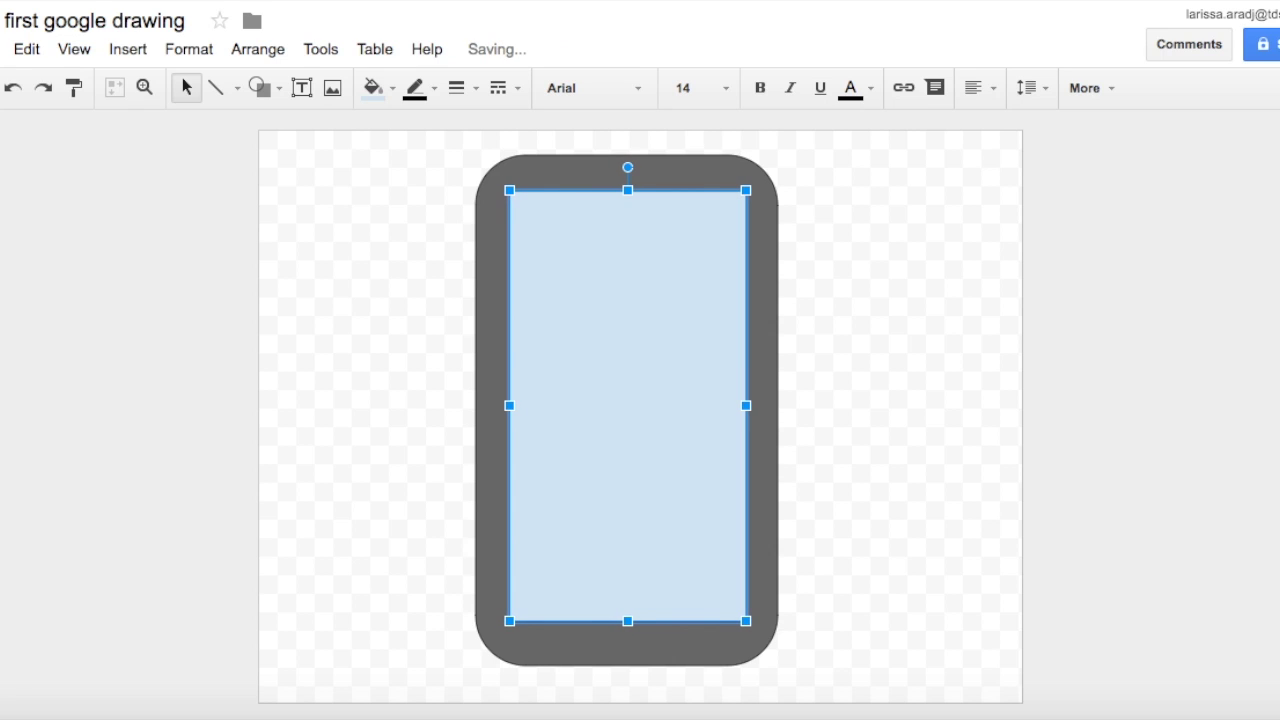
key(Down)
key(Down)
key(Down)
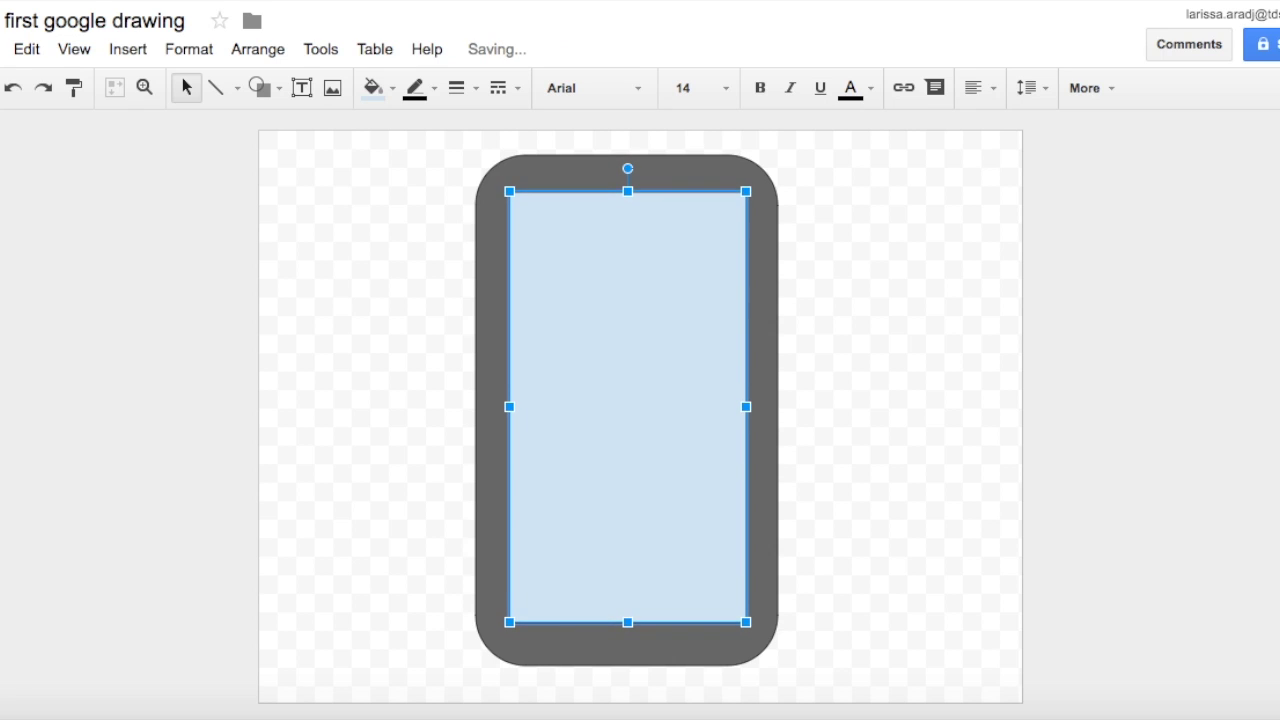
key(Right)
key(Left)
key(Left)
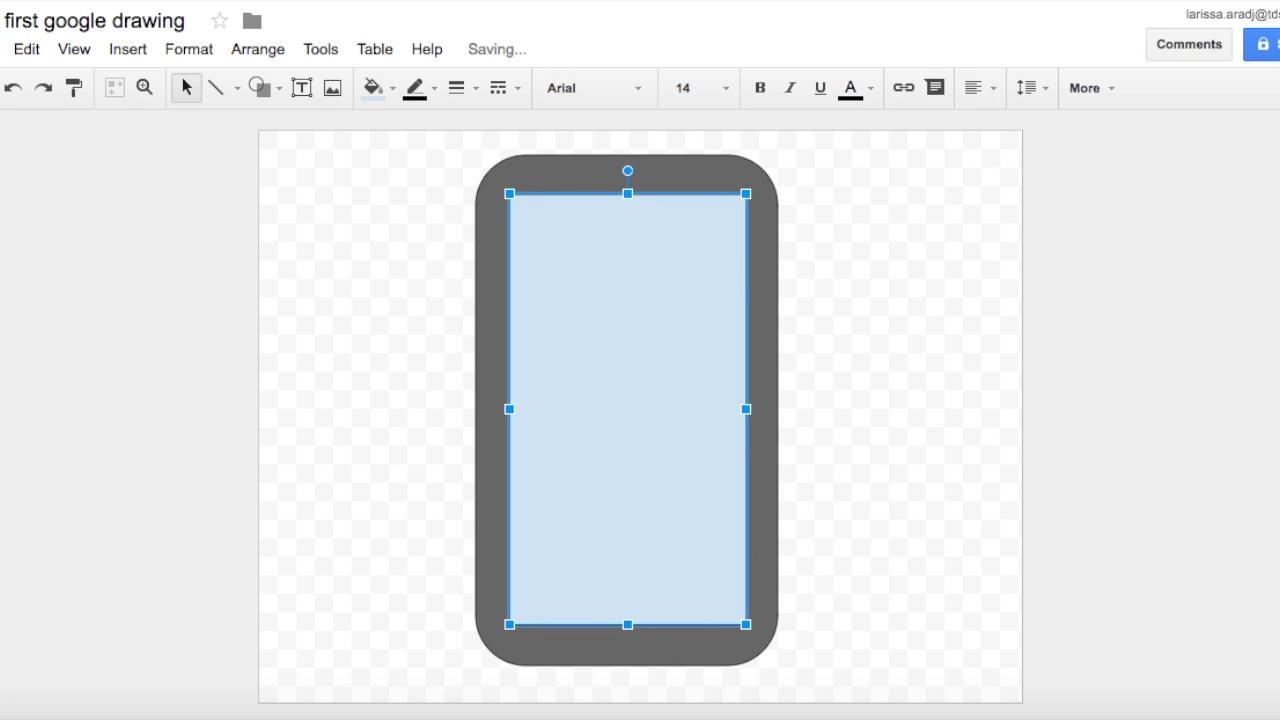
key(Right)
key(Right)
key(Left)
key(Left)
key(Left)
key(Right)
key(Right)
key(Right)
key(Right)
key(Right)
key(Right)
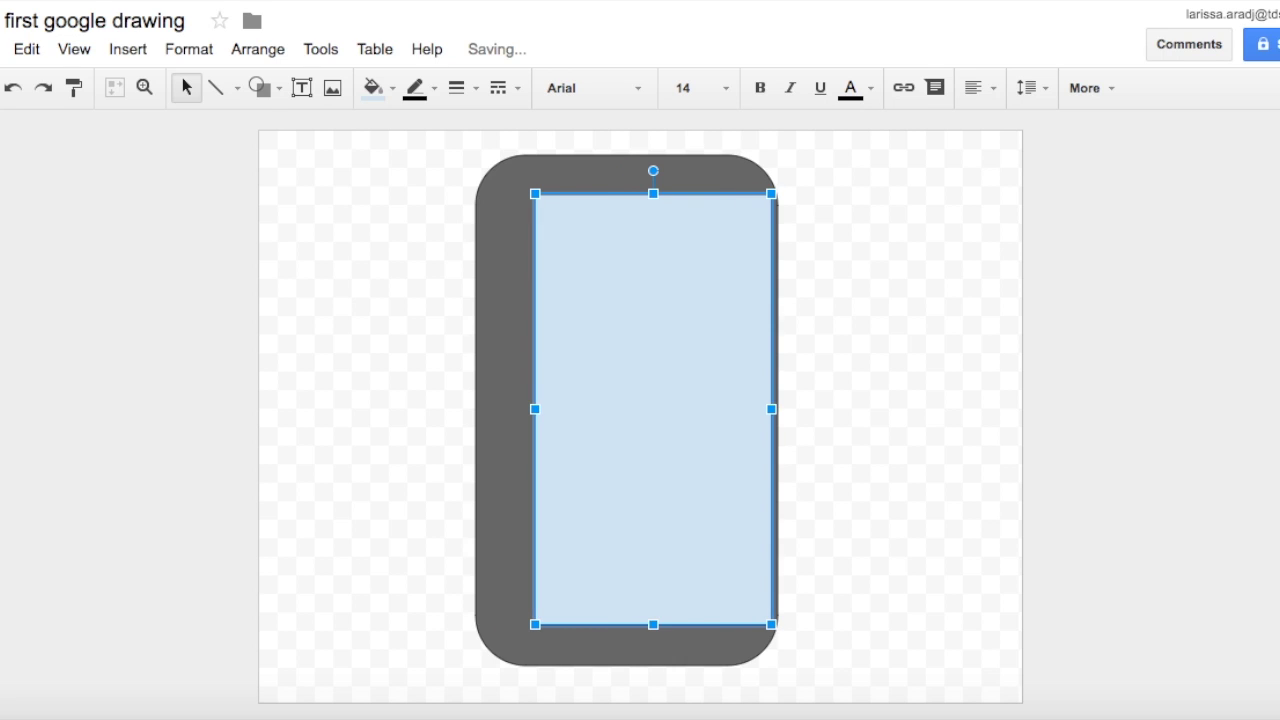
key(Left)
key(Left)
key(Left)
key(Left)
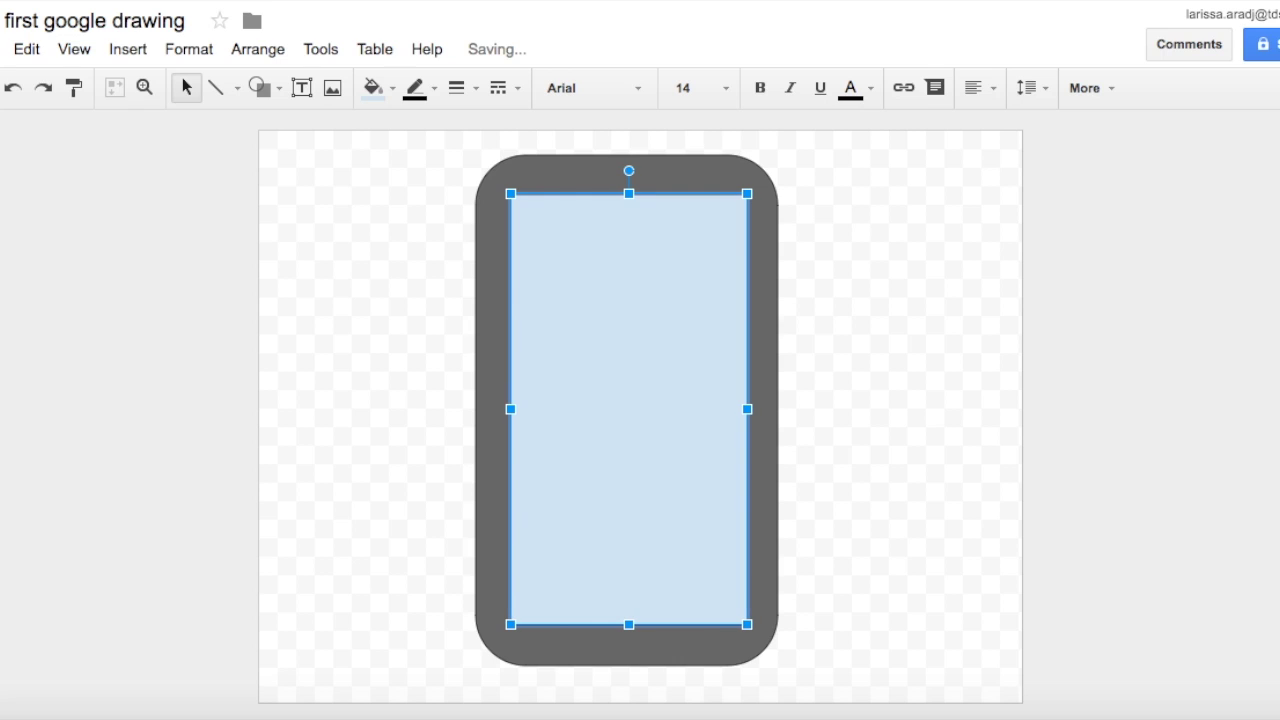
key(Down)
key(Down)
key(Up)
key(Up)
key(Left)
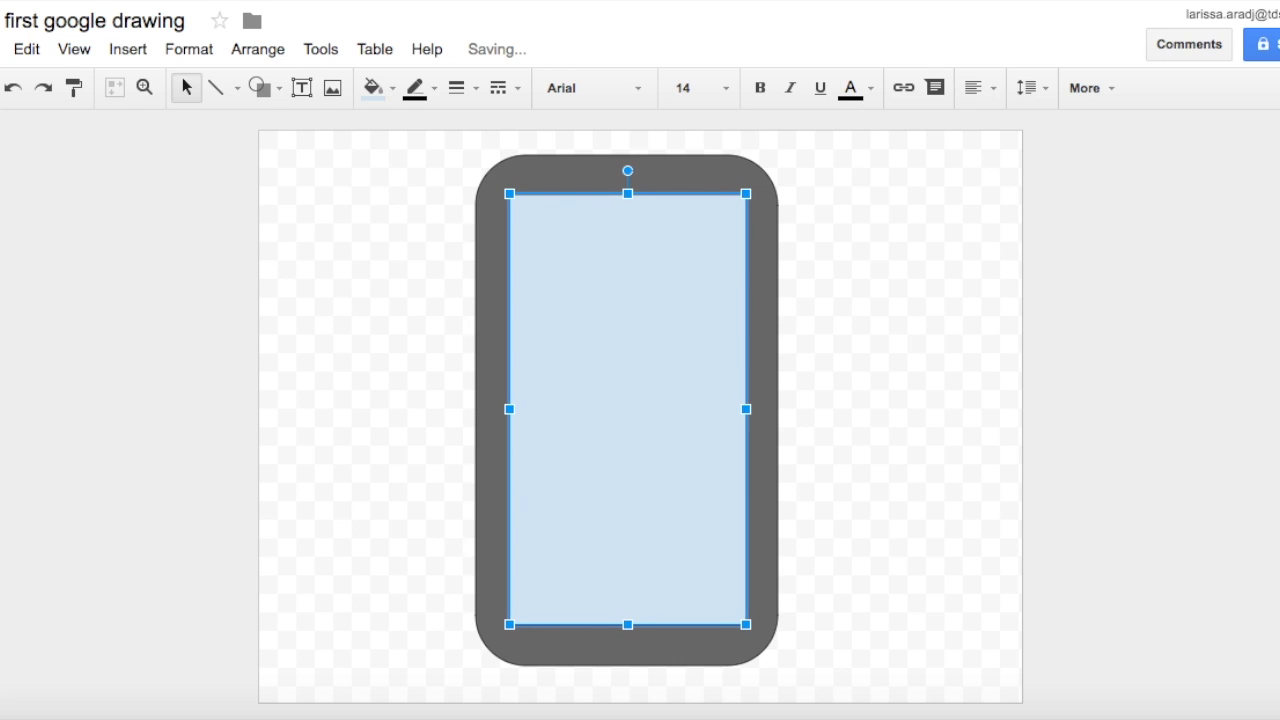
Deselect and reselect the screen to check its alignment within the grey body
click(882, 574)
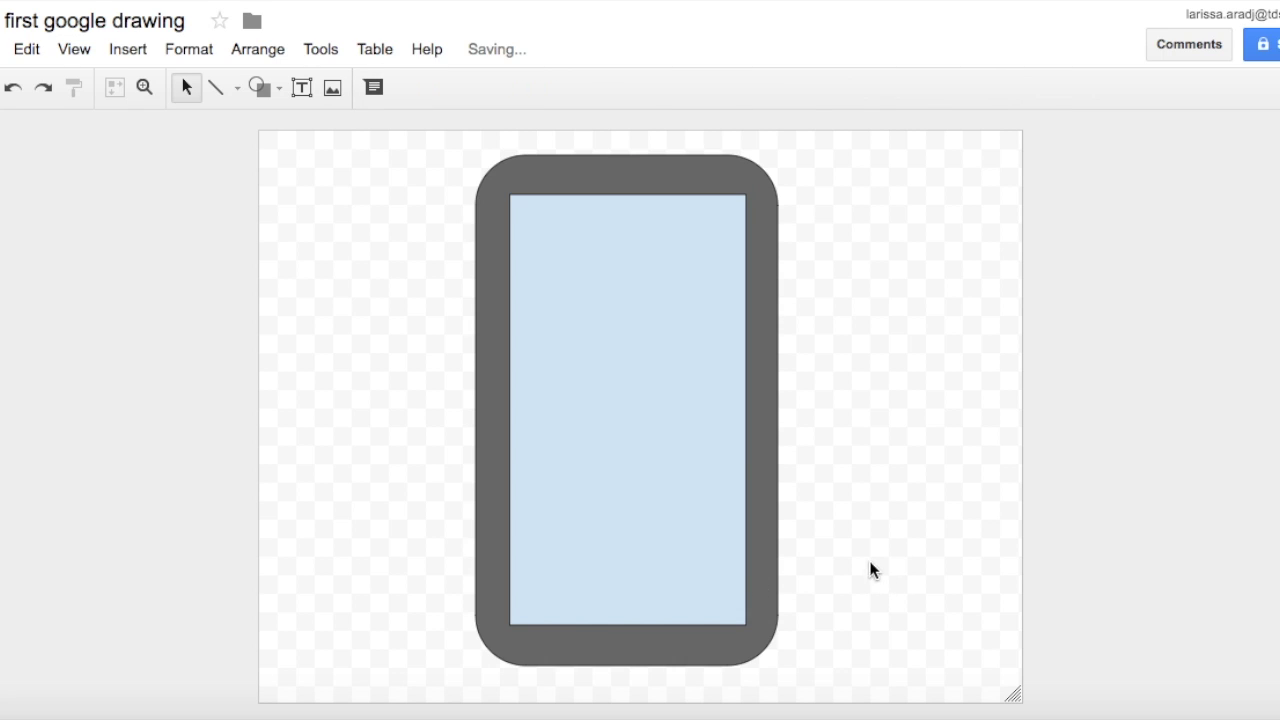
click(655, 447)
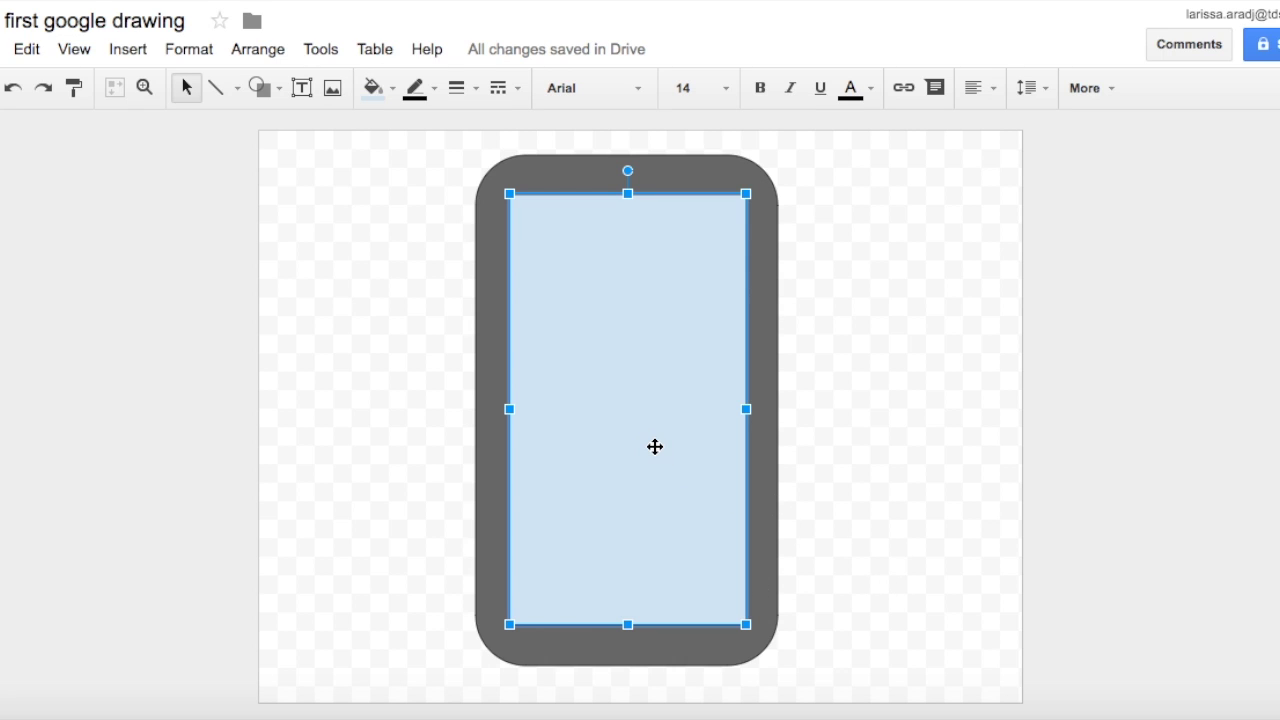
click(377, 266)
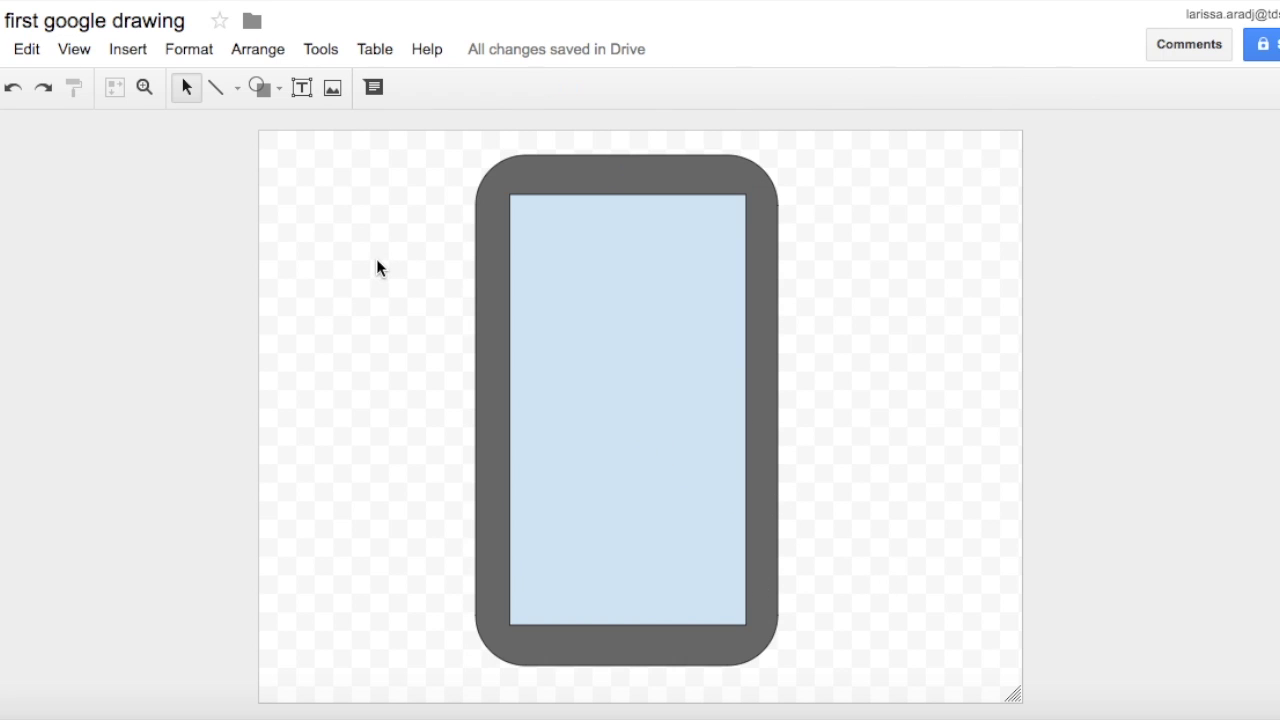
click(268, 87)
Draw a small oval in the top bezel above the screen as the camera dot
mouse_move(343, 133)
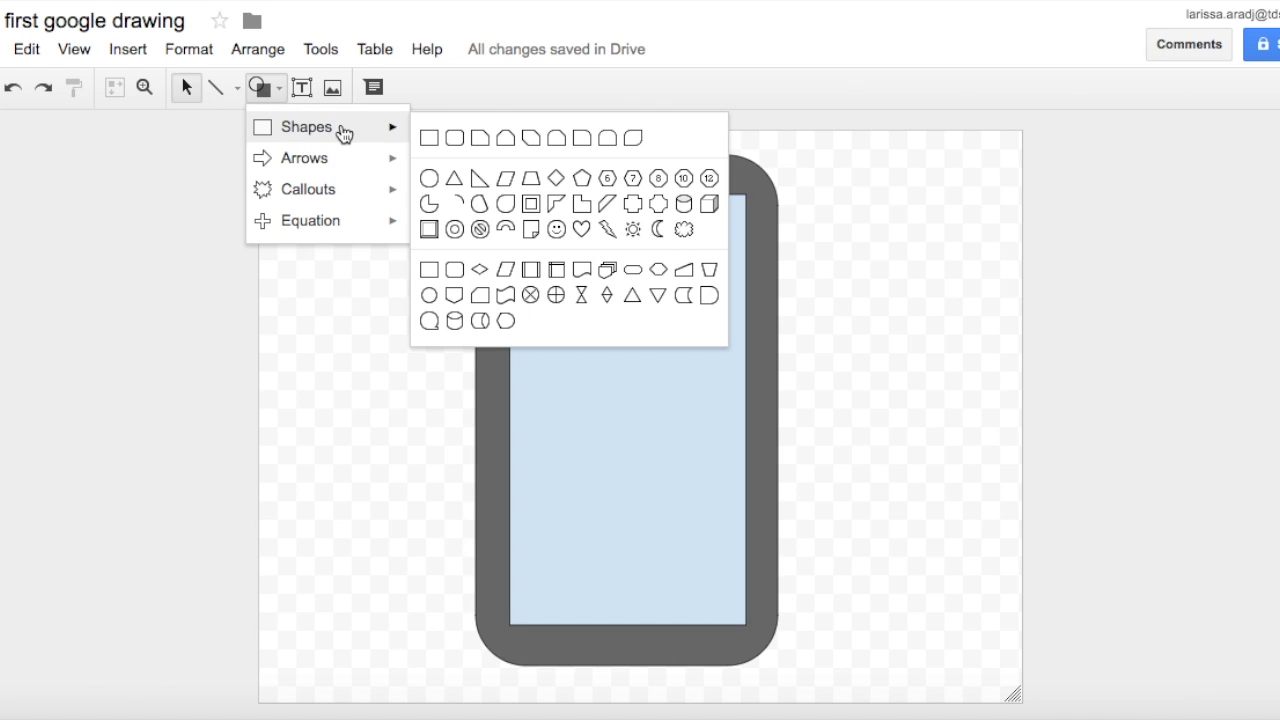
click(429, 177)
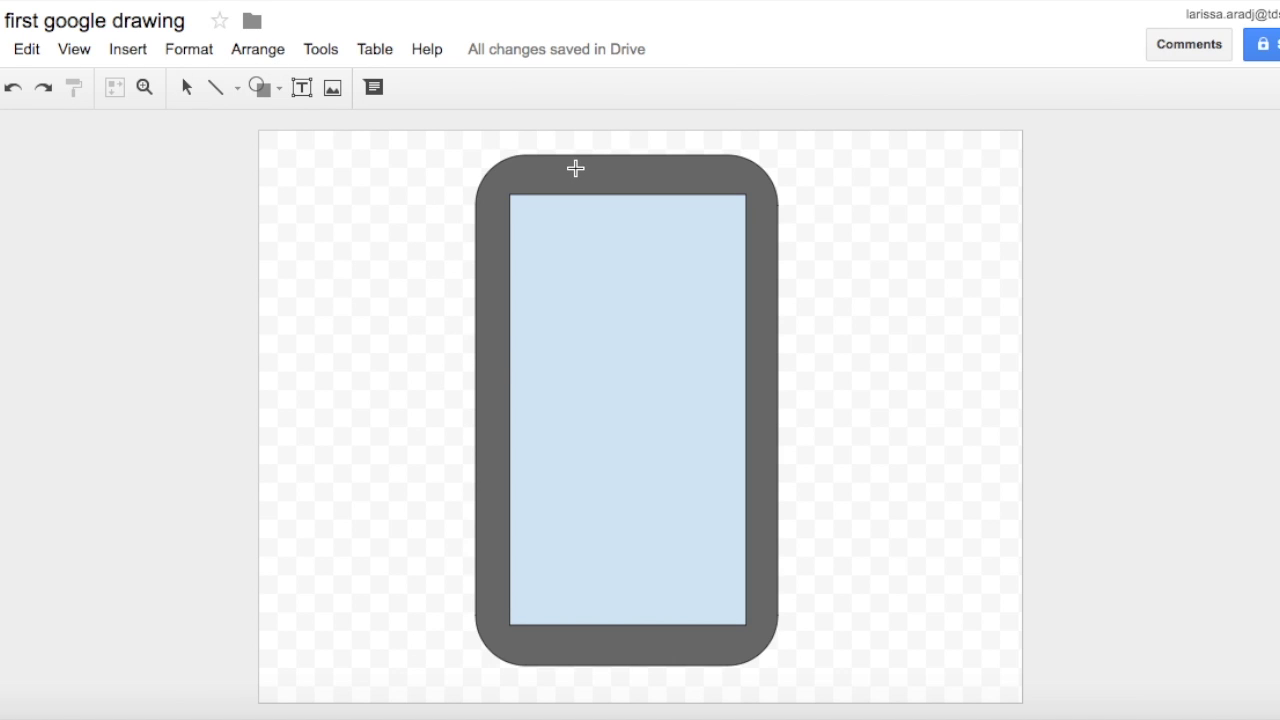
drag(579, 167, 591, 178)
click(423, 187)
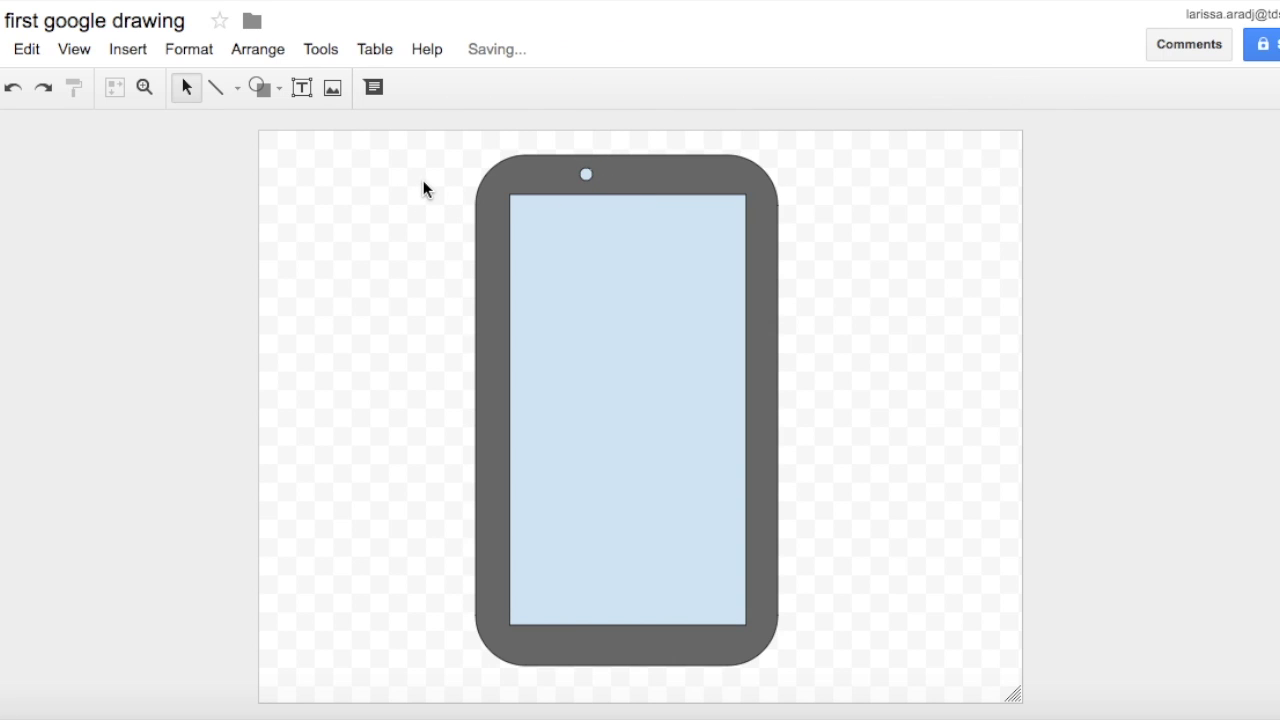
click(264, 89)
Draw a thin rounded bar beside the camera dot as the speaker slot
mouse_move(304, 127)
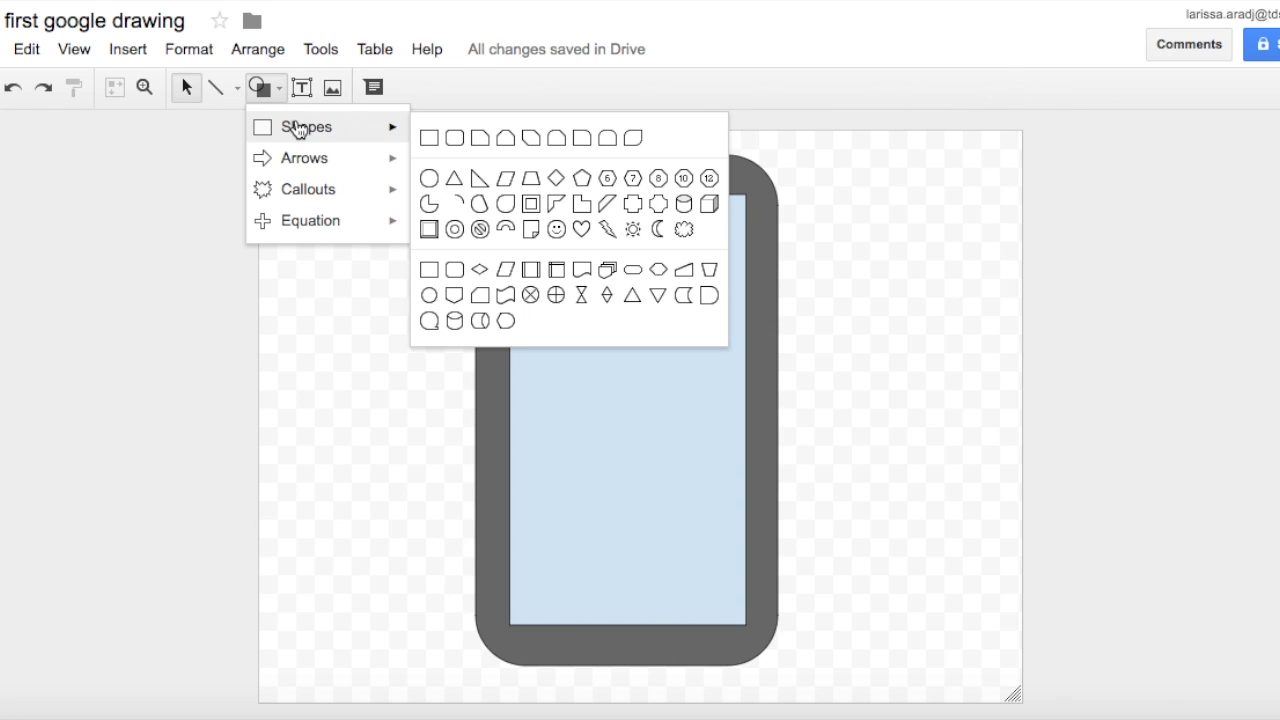
click(458, 139)
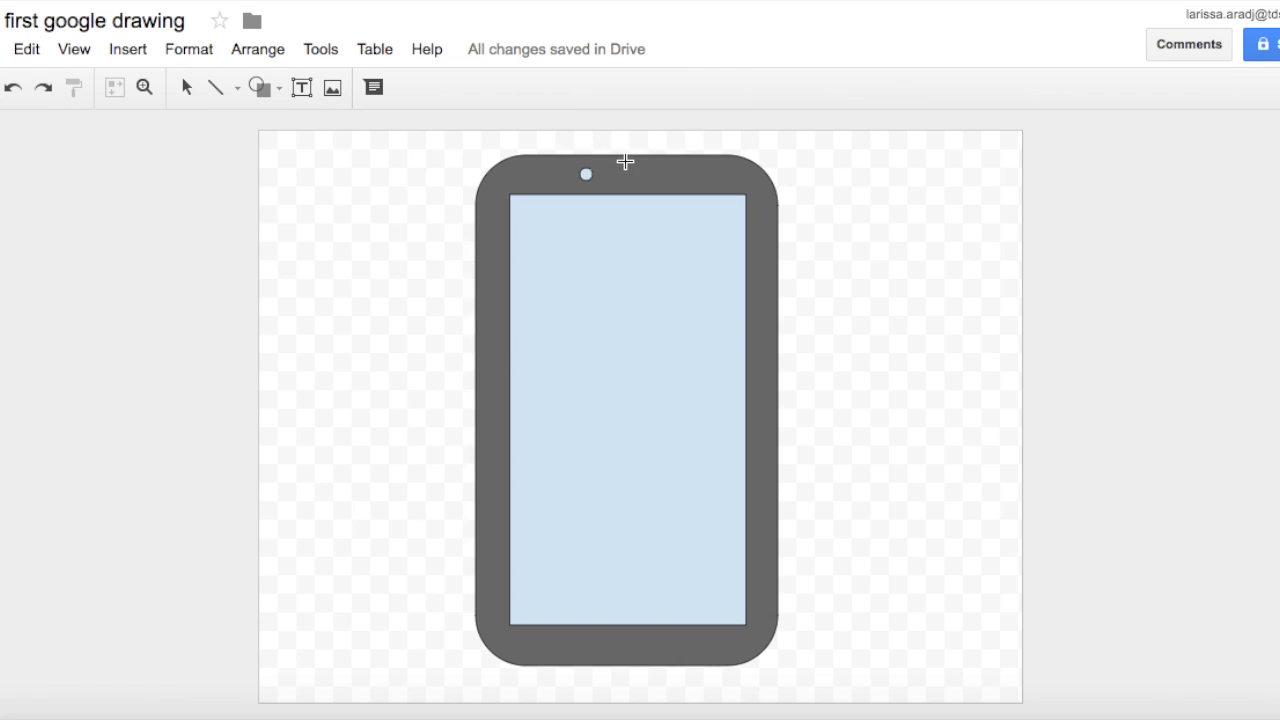
drag(598, 169, 670, 180)
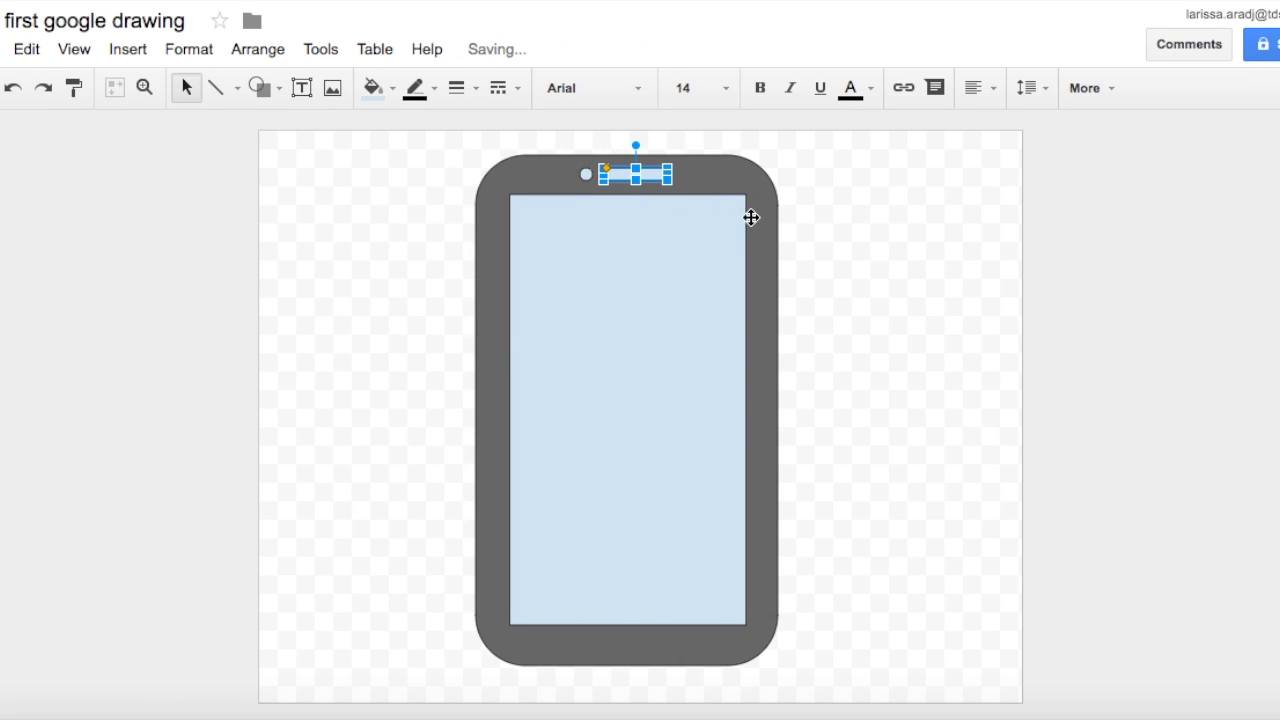
click(841, 277)
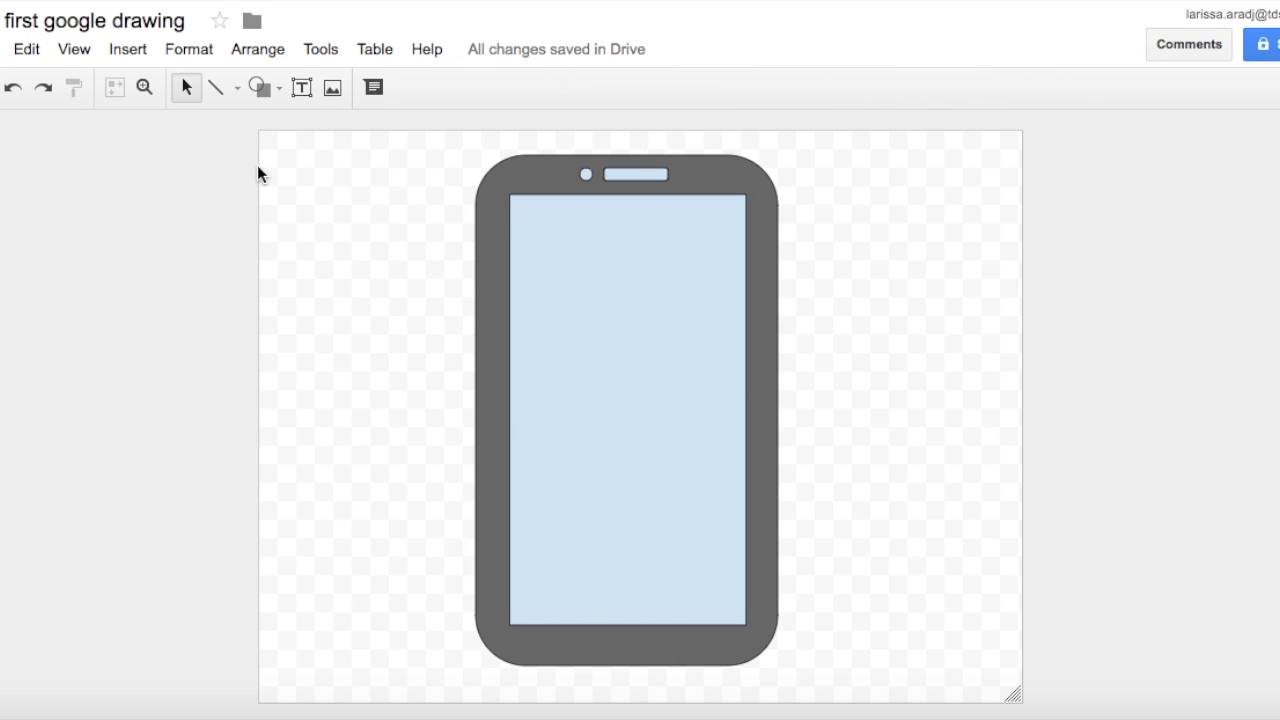
Draw an oval on the bottom bezel as the home button
click(265, 87)
mouse_move(314, 129)
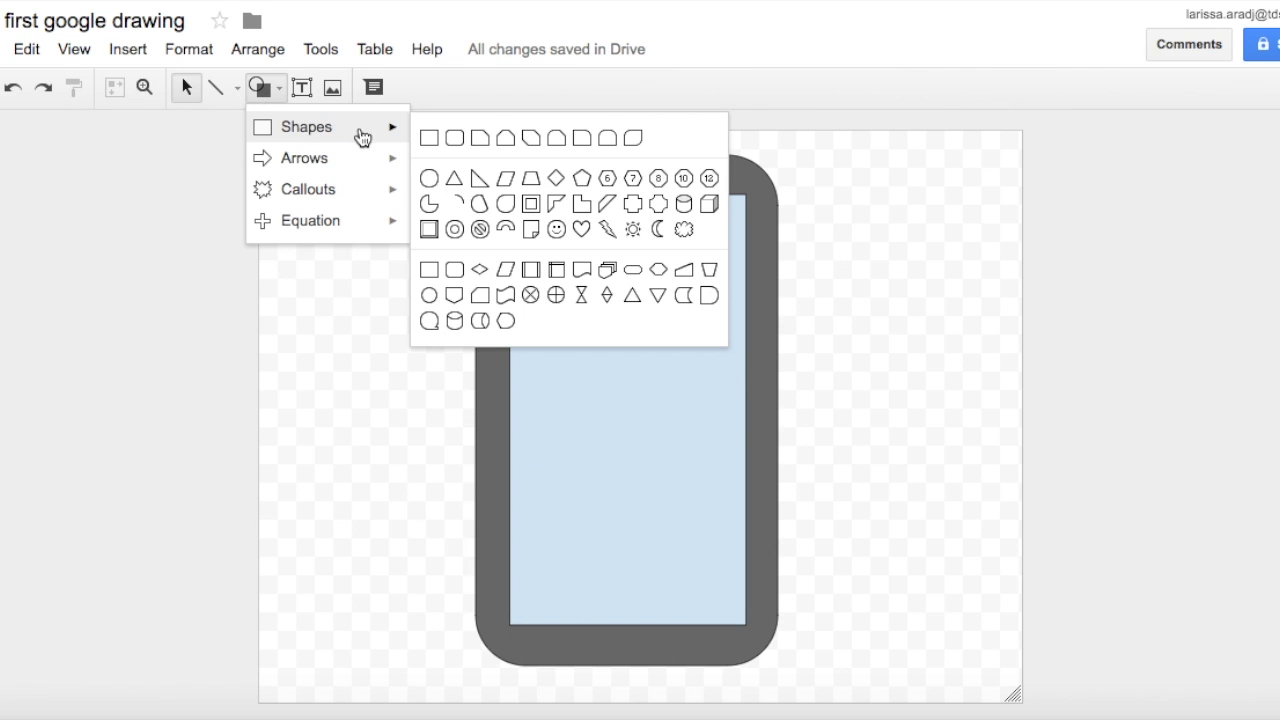
click(429, 178)
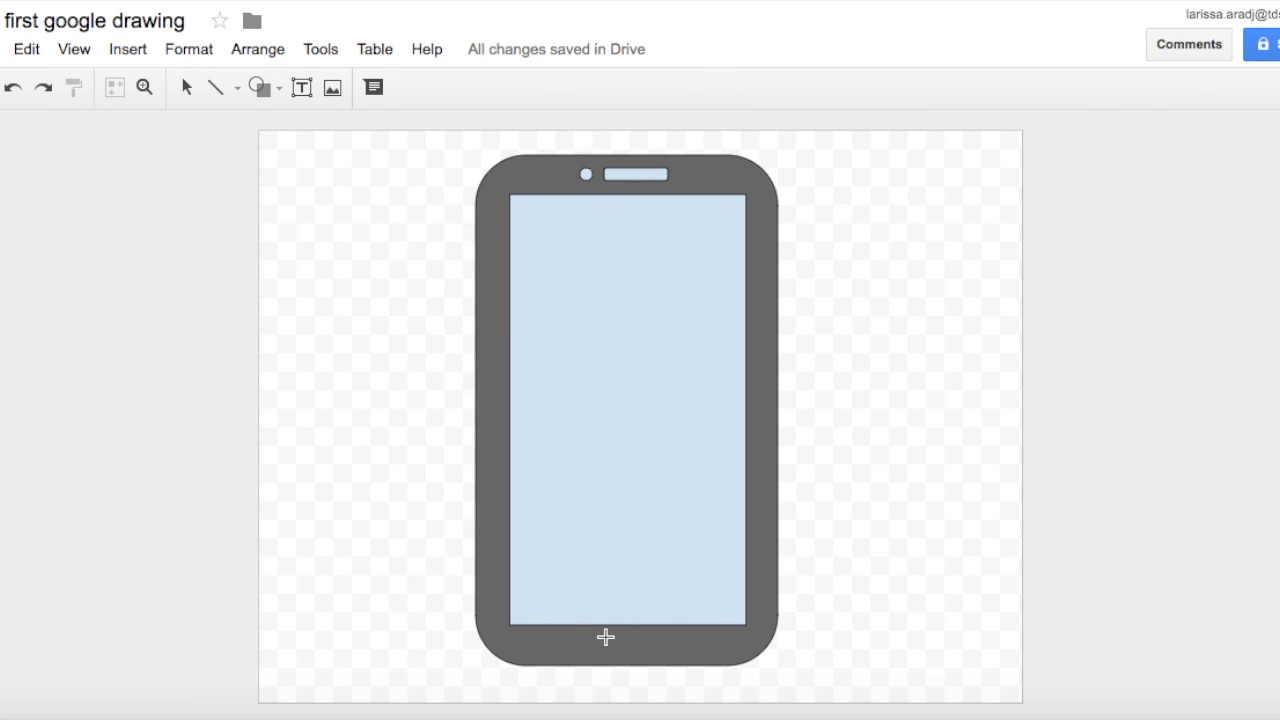
mouse_move(600, 631)
mouse_down()
mouse_move(640, 660)
mouse_move(627, 648)
mouse_up()
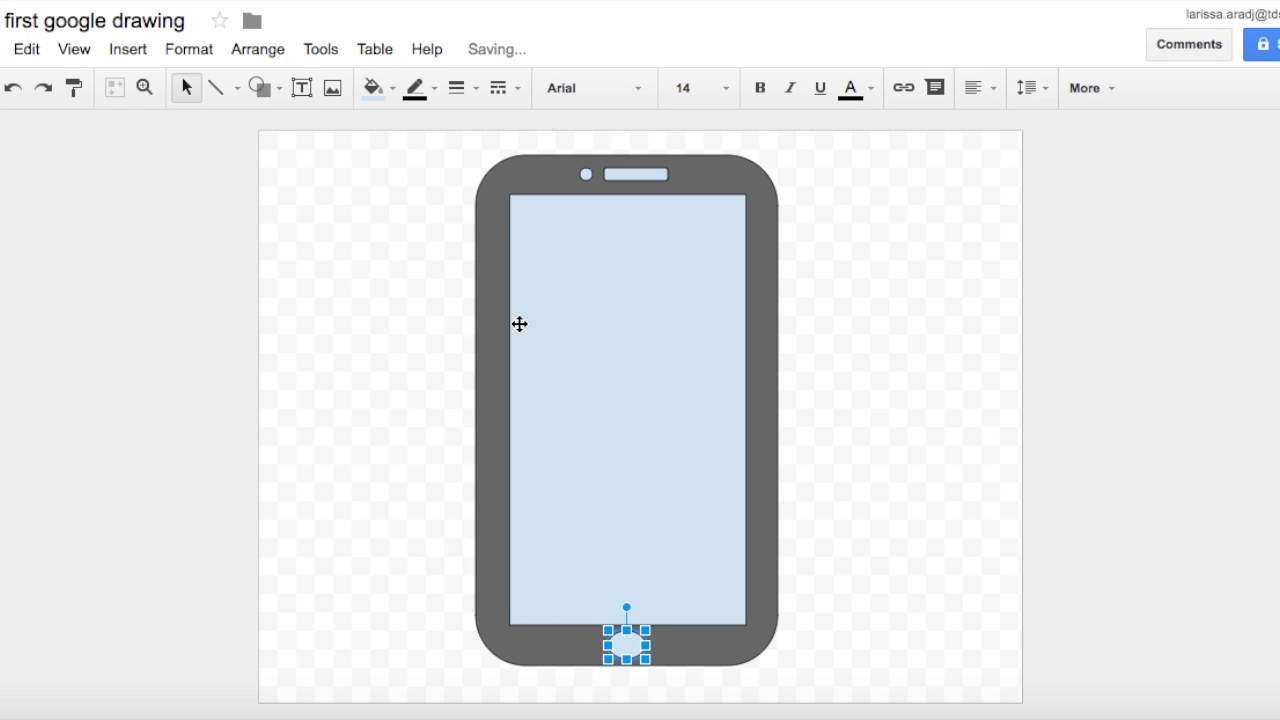
Nudge the home button left and right until it is centred on the bezel
drag(629, 633, 612, 645)
key(Left)
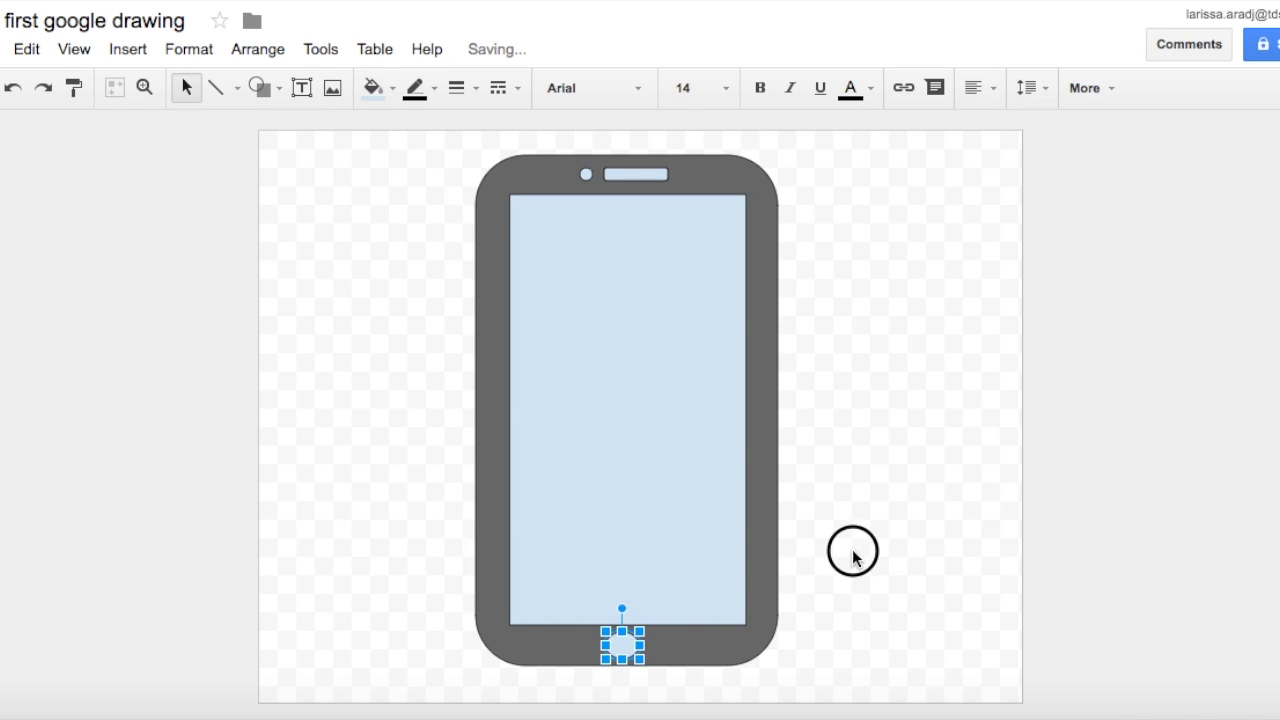
click(851, 549)
click(621, 647)
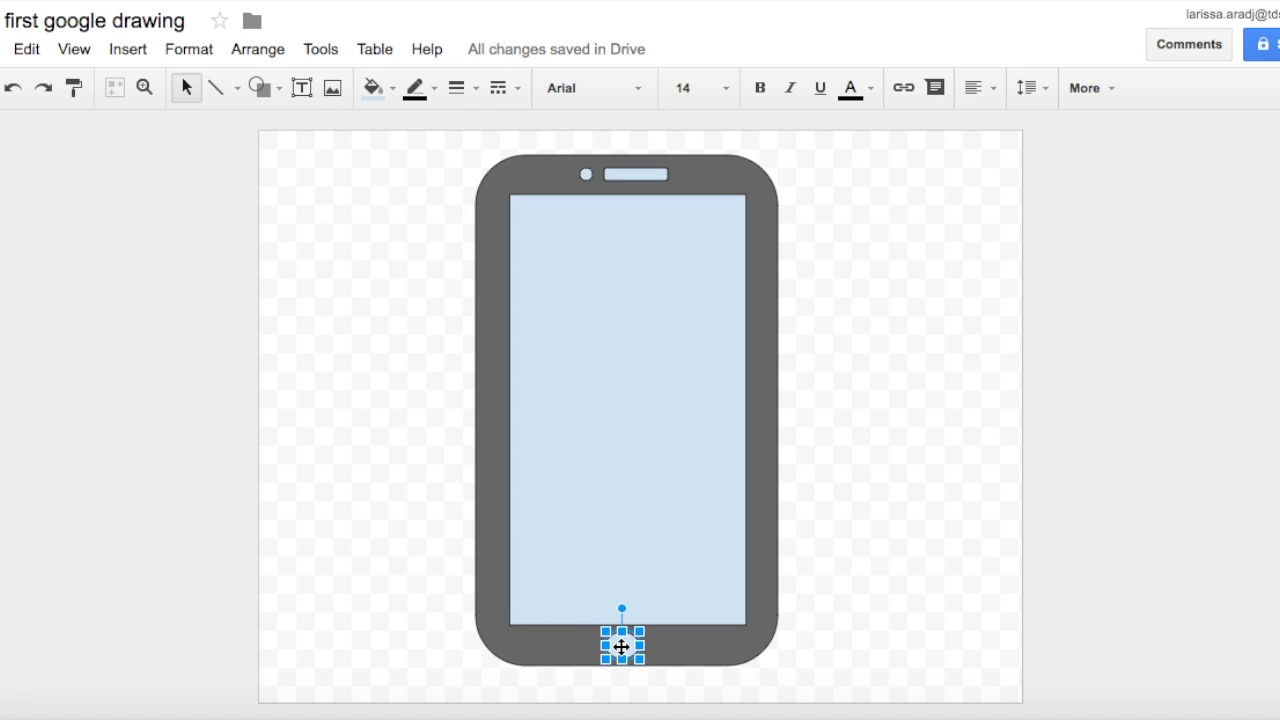
key(shift+Right)
key(shift+Right)
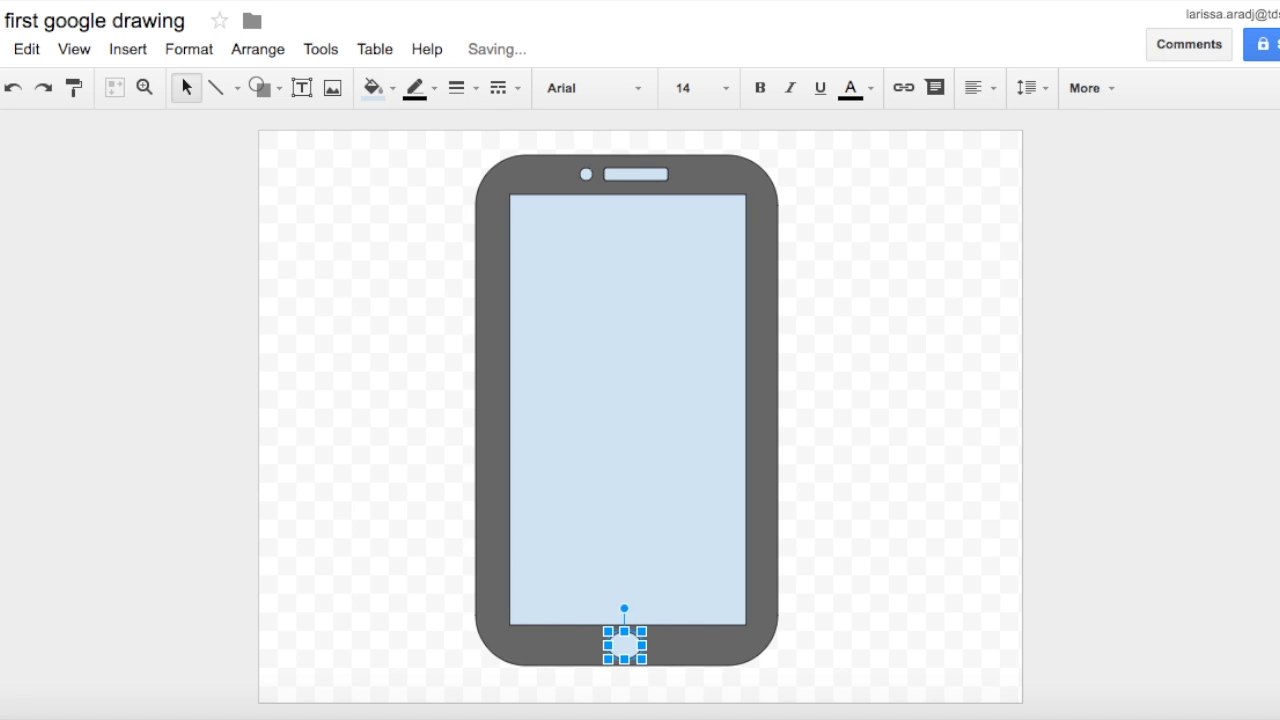
click(843, 440)
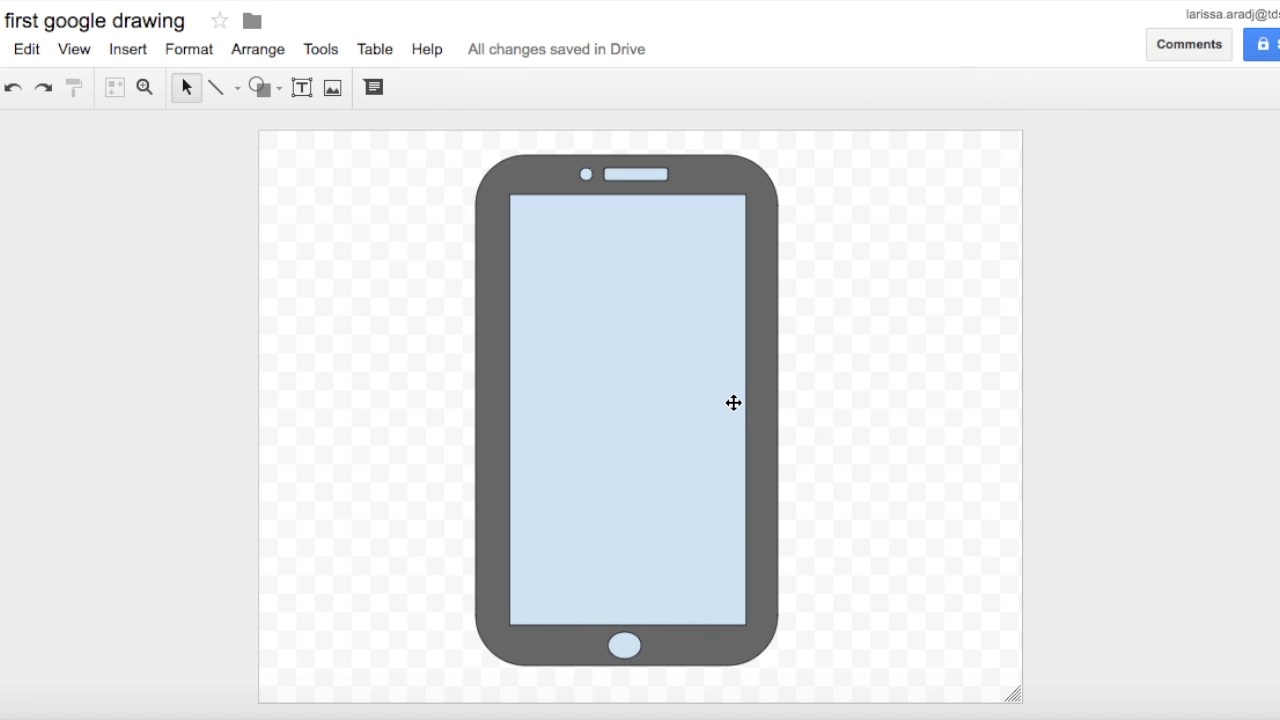
click(623, 648)
click(429, 529)
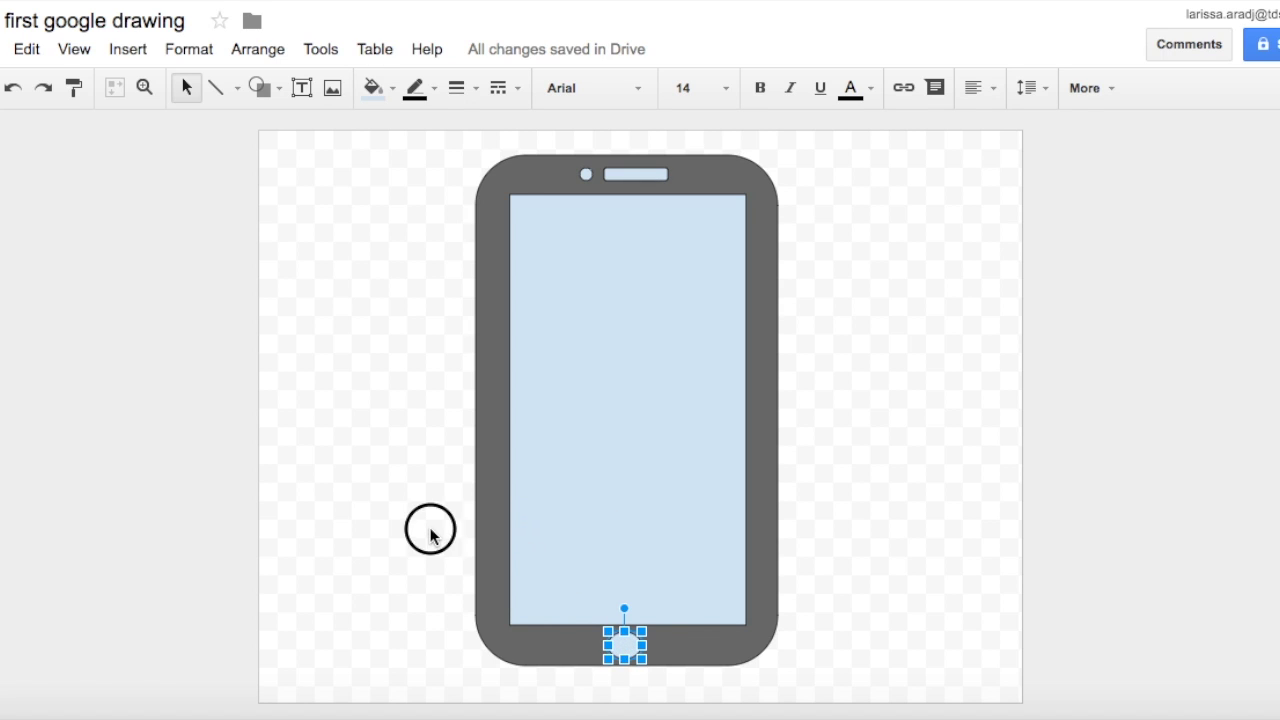
Draw a smaller oval inside the home button as its inner ring
click(264, 86)
mouse_move(326, 130)
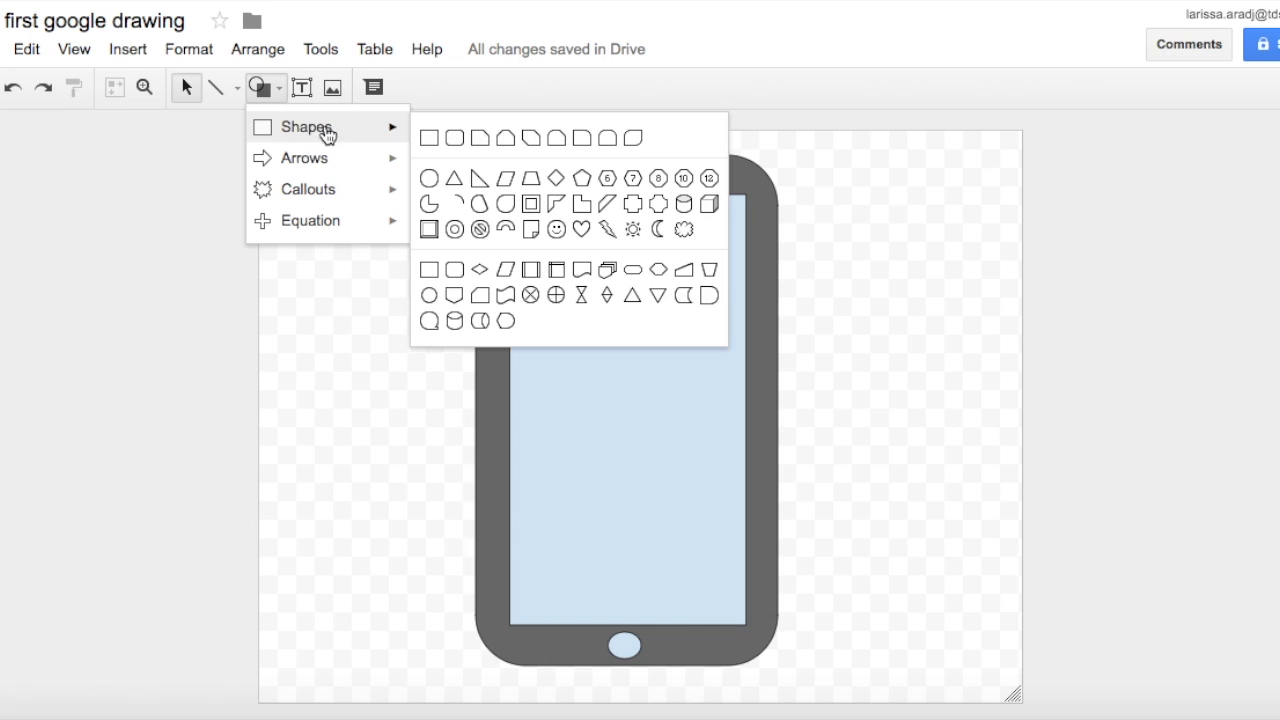
click(440, 184)
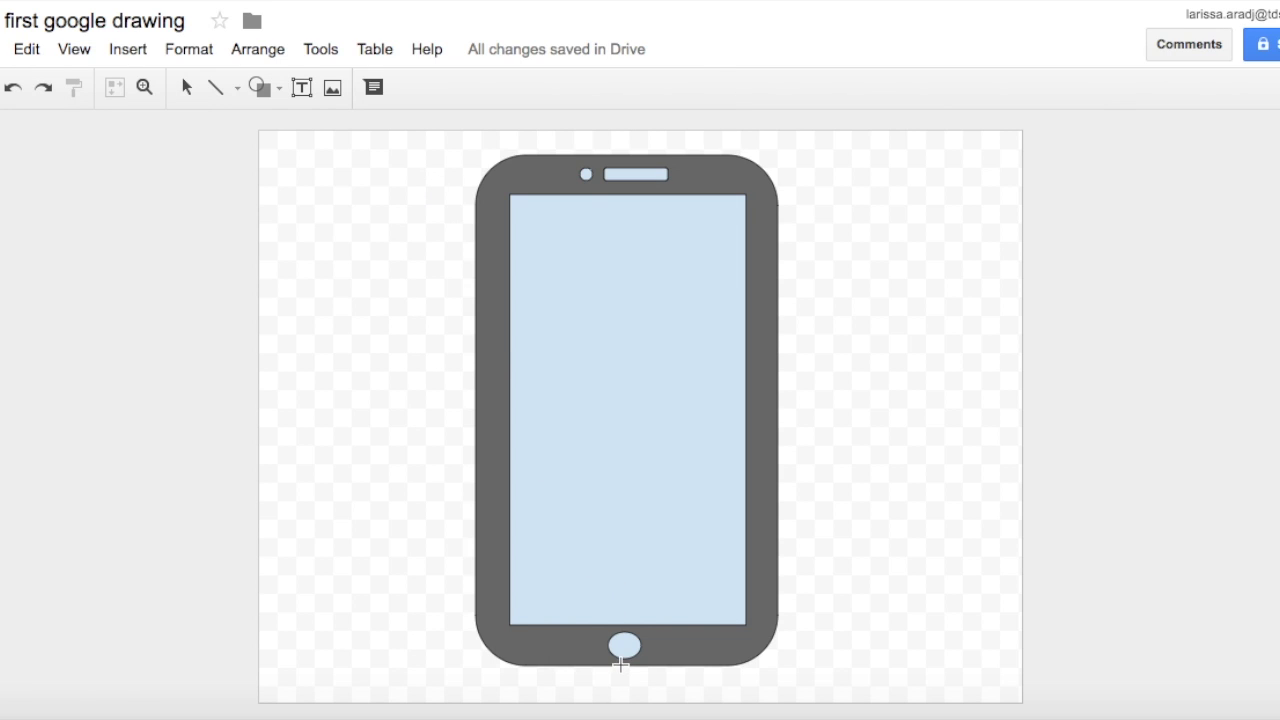
drag(617, 641, 633, 648)
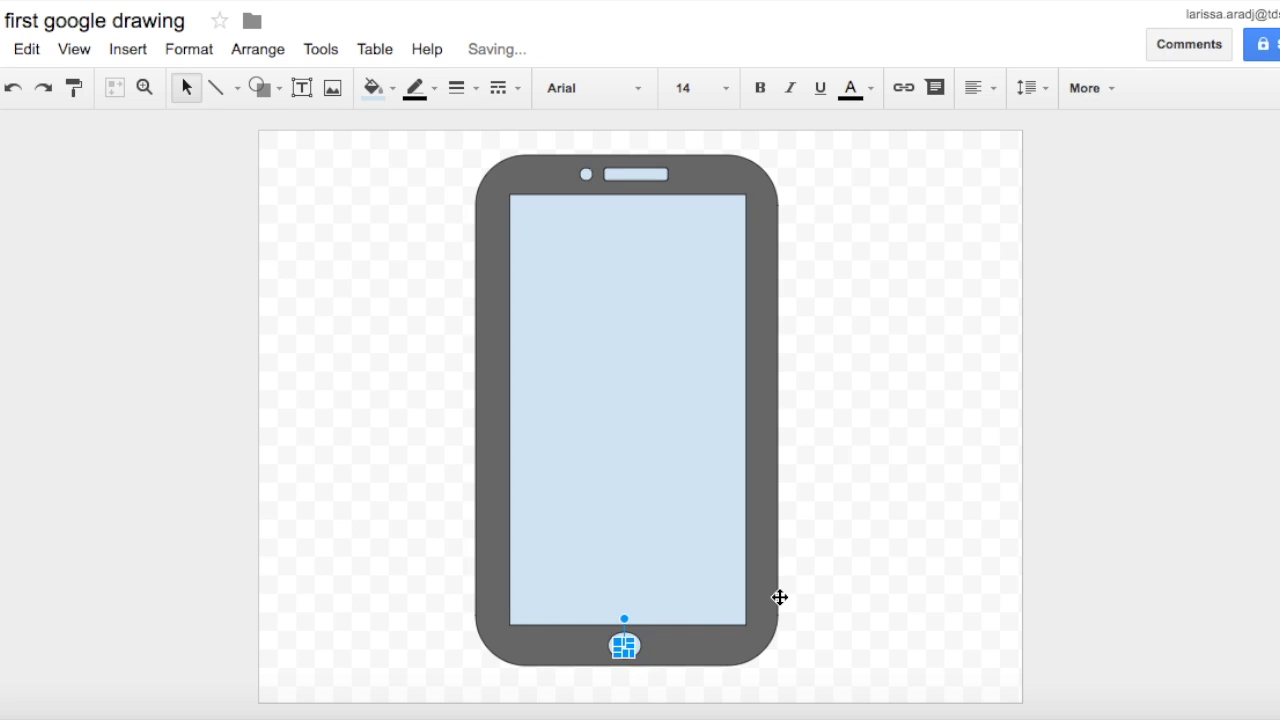
click(779, 597)
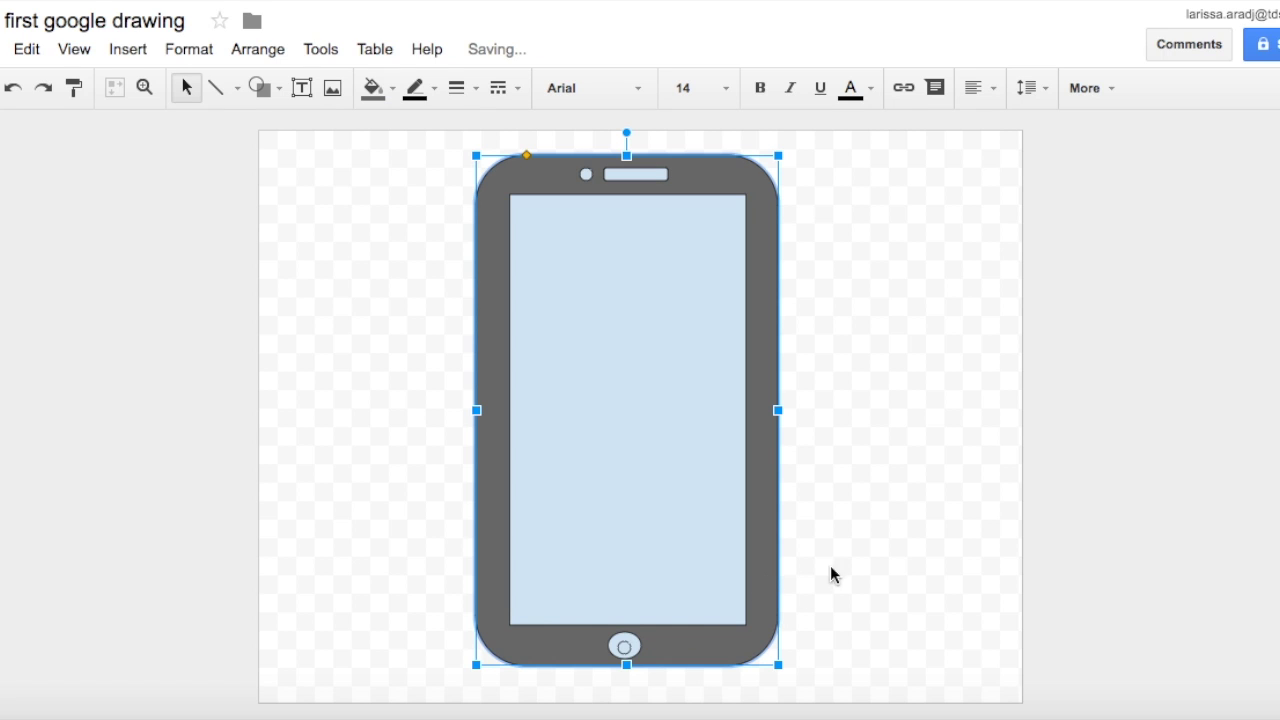
click(902, 400)
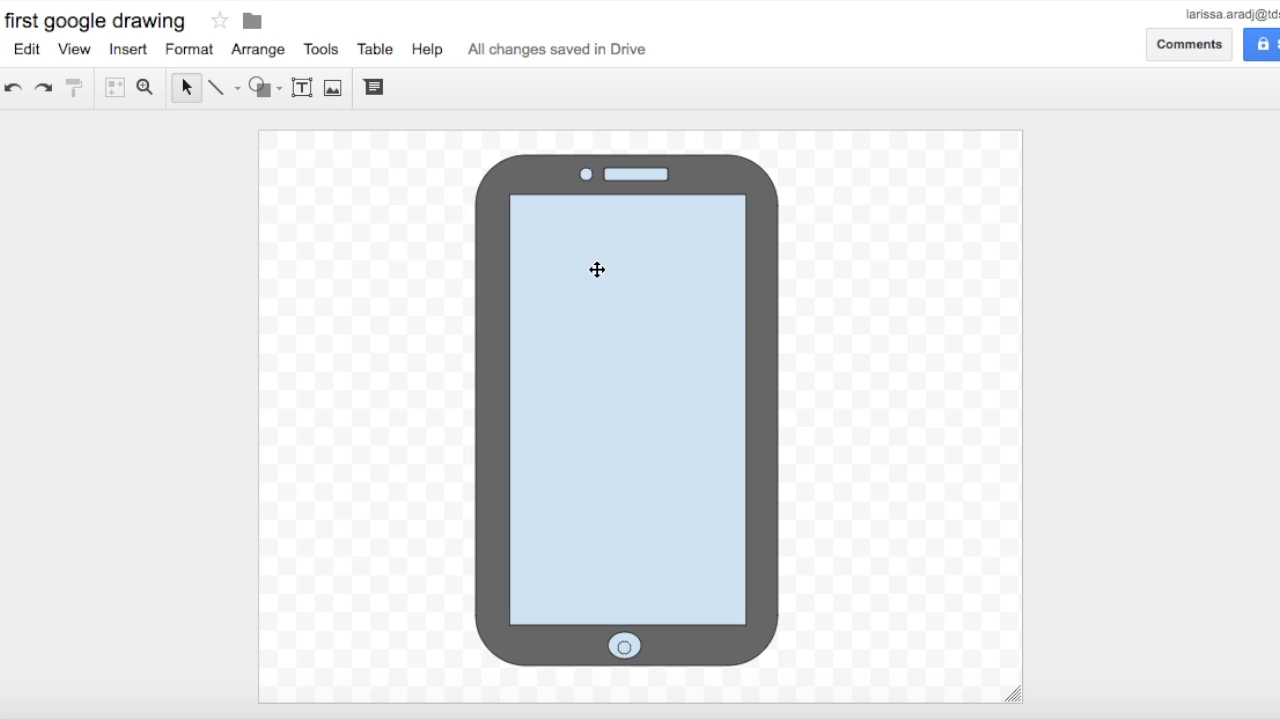
click(265, 88)
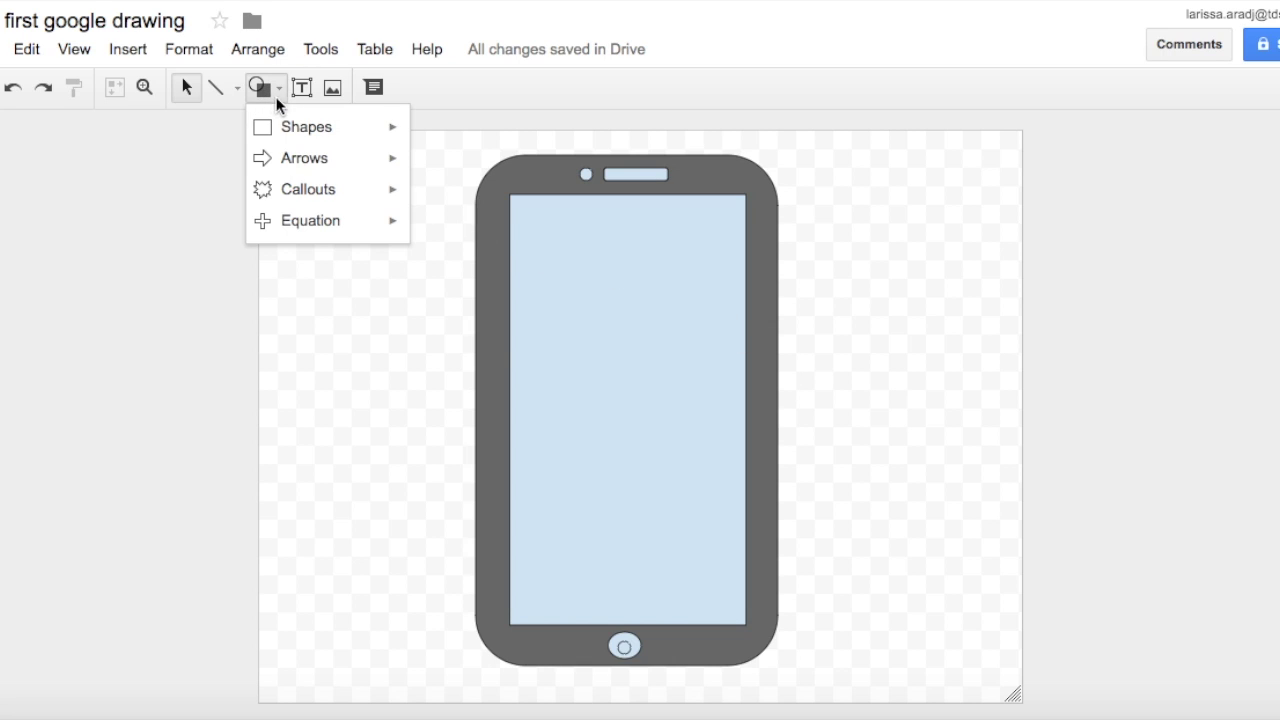
mouse_move(311, 128)
click(454, 139)
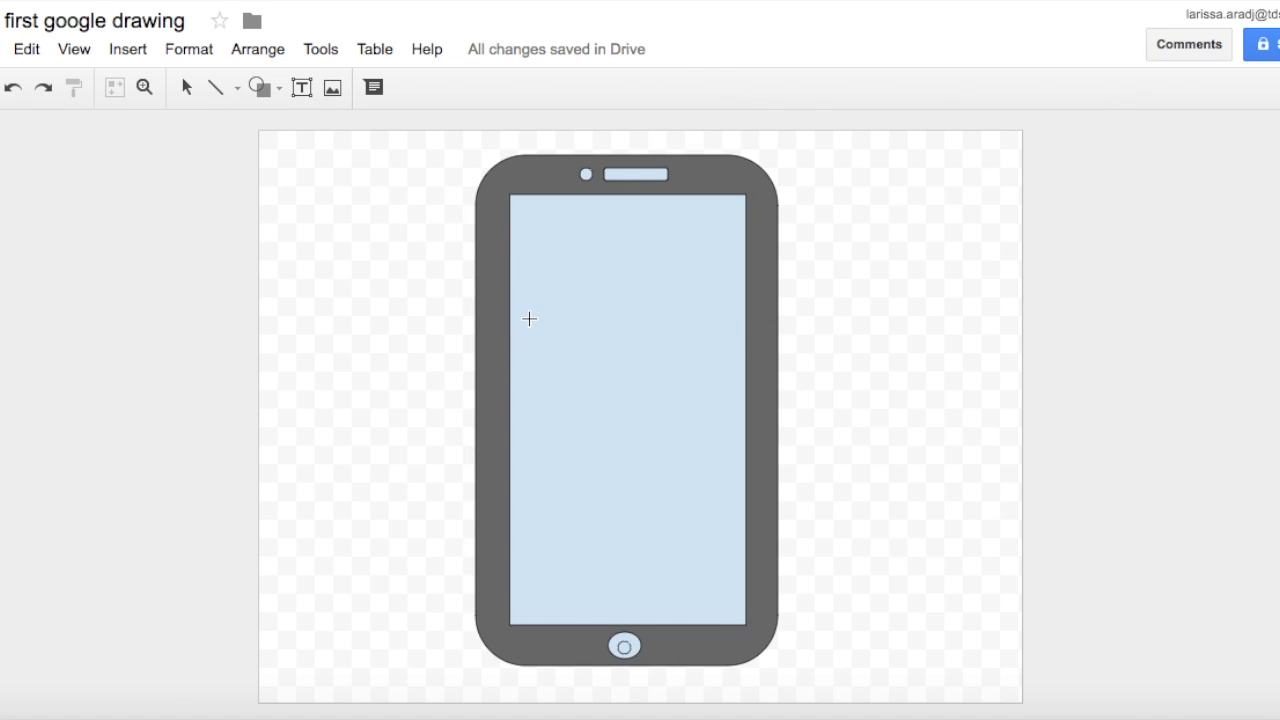
drag(520, 209, 563, 248)
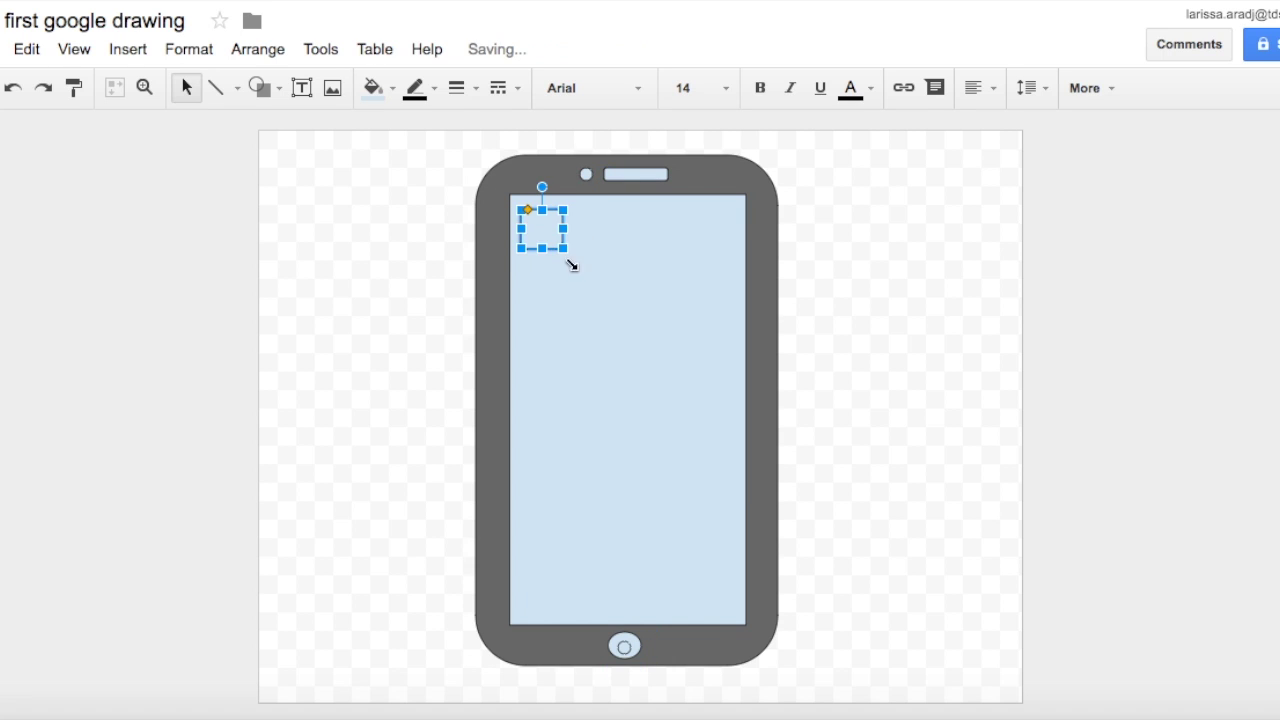
click(857, 325)
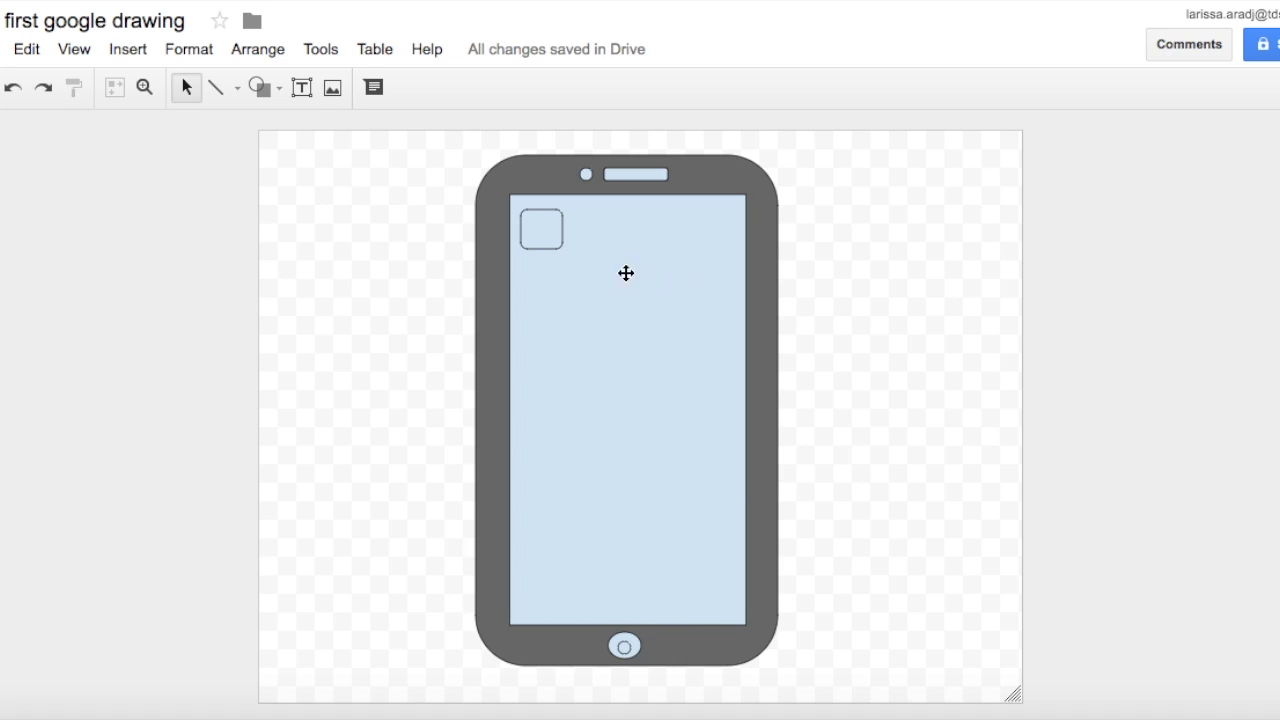
click(543, 248)
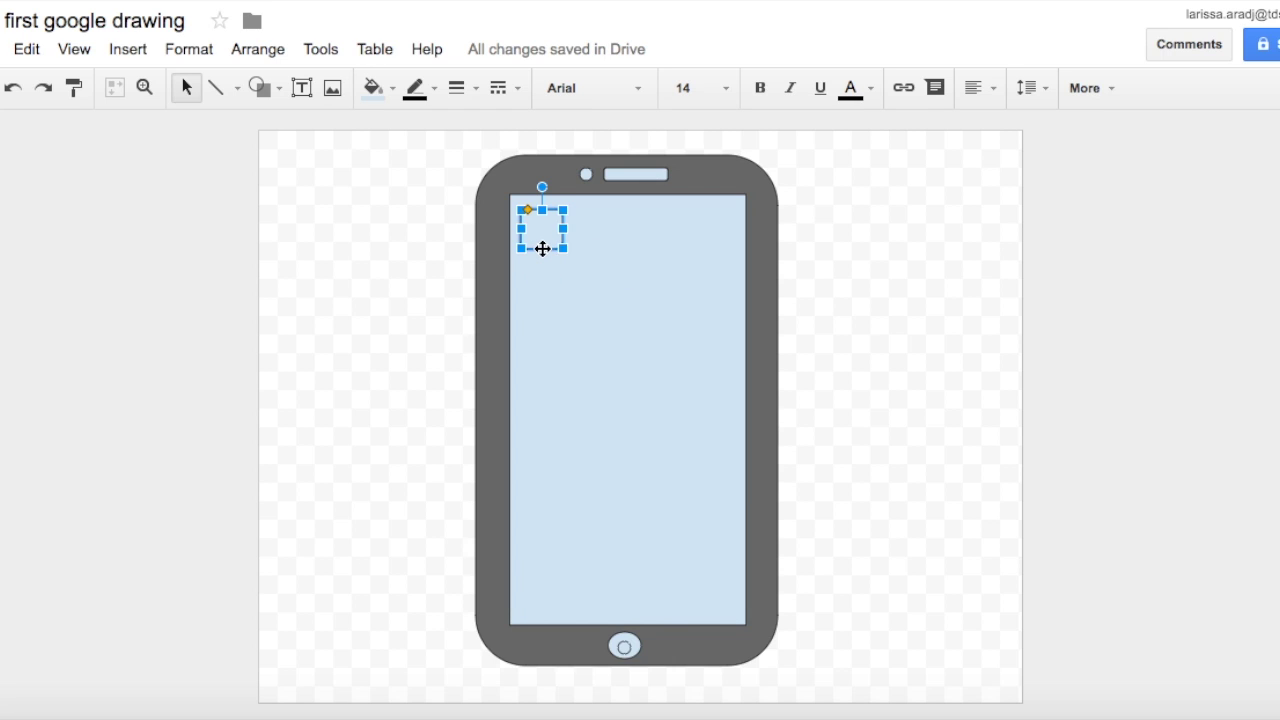
key(Delete)
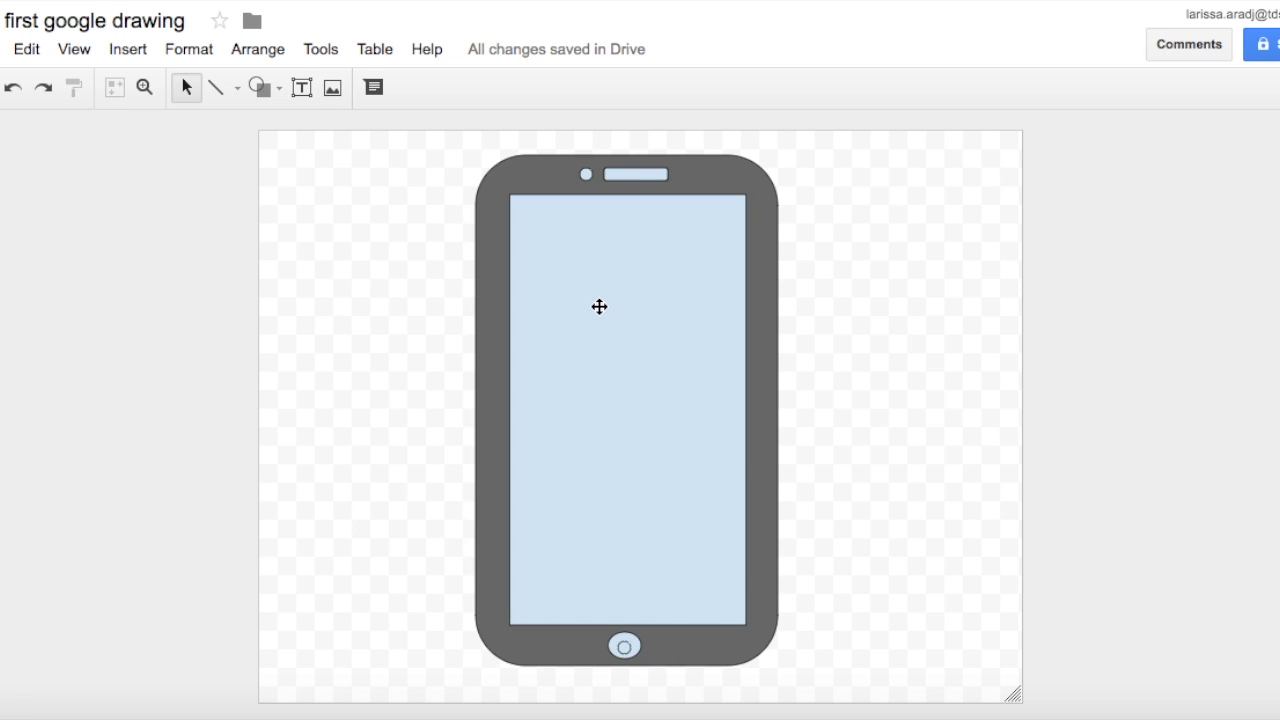
click(599, 307)
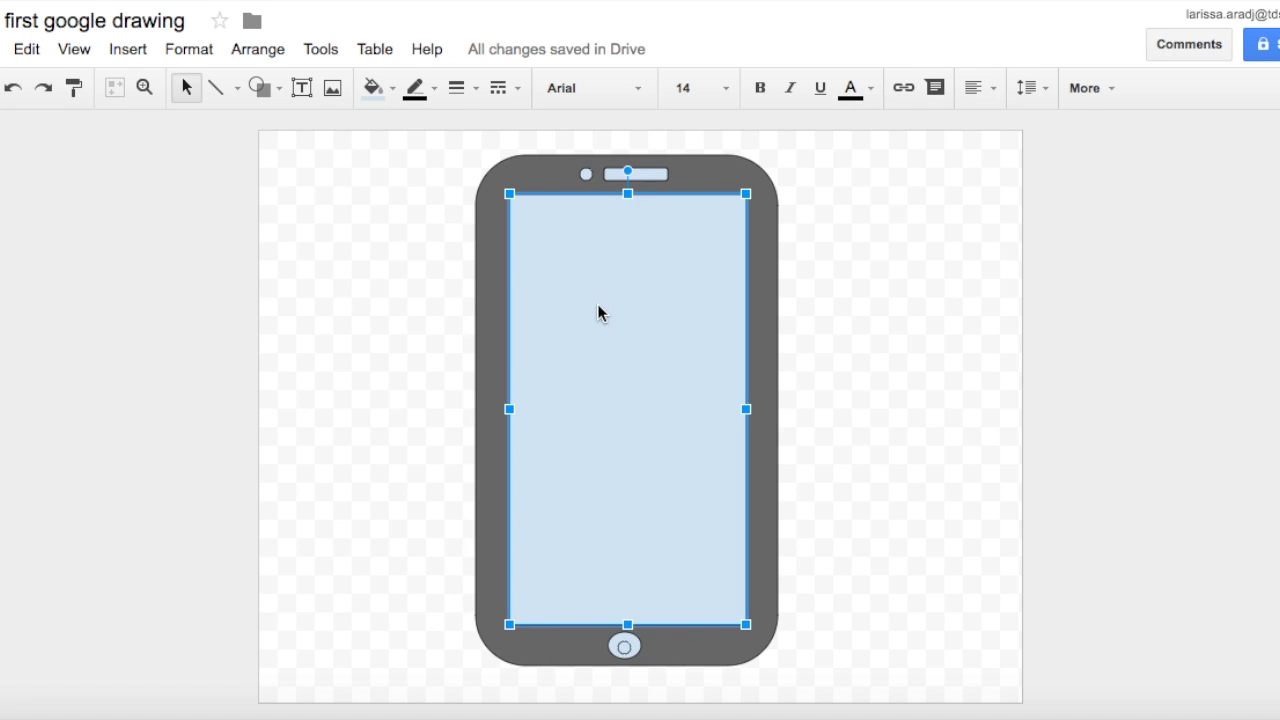
click(598, 313)
text(mkss)
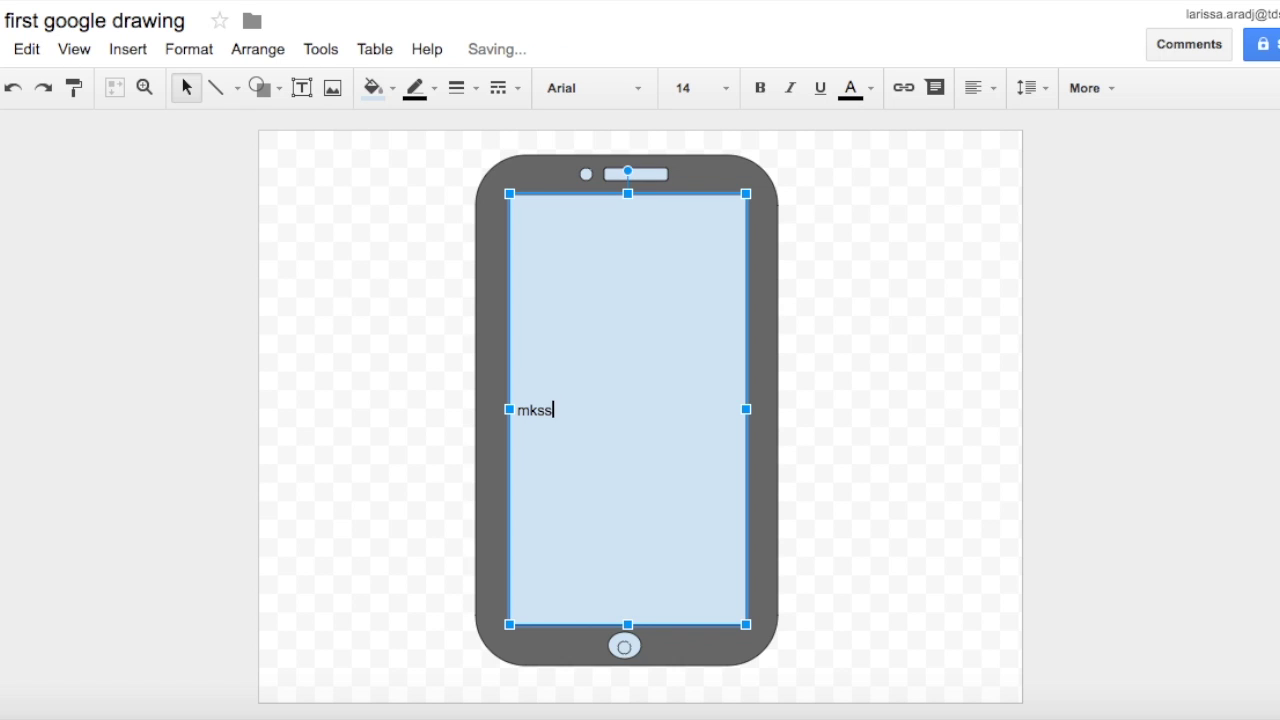
key(BackSpace)
key(BackSpace)
key(BackSpace)
key(BackSpace)
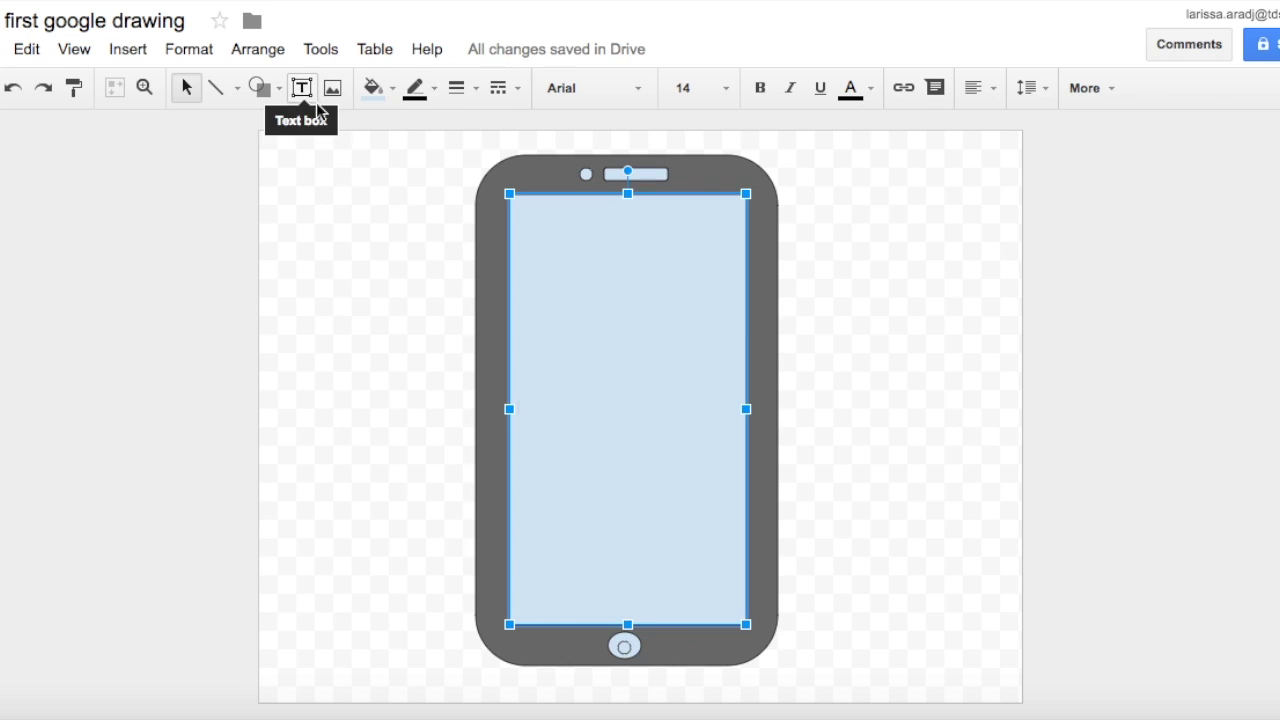
click(454, 397)
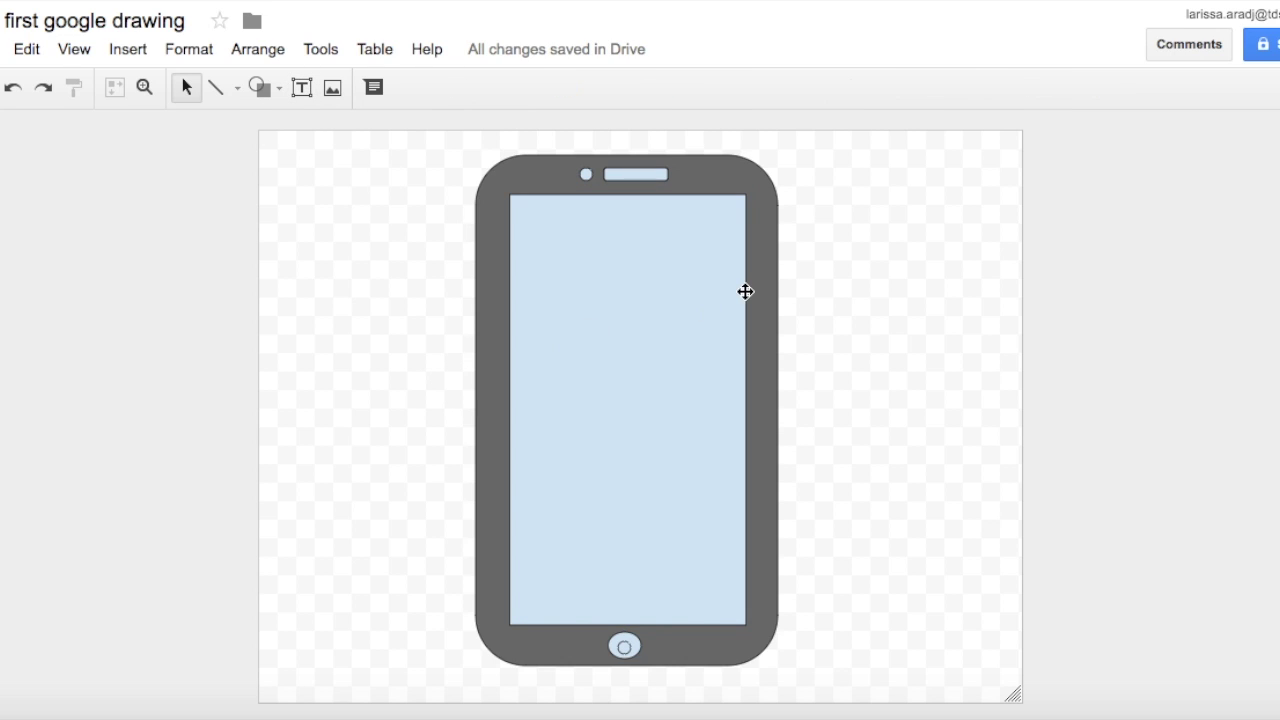